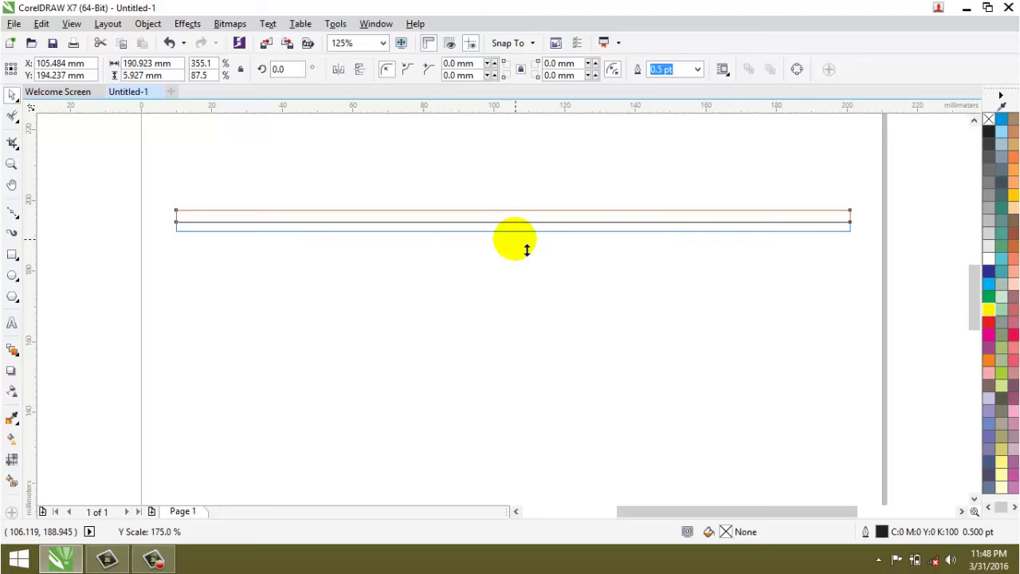
Reduce the long rectangle's height to about 4.07 mm and fill it with green
scroll(501, 222, "up", 3)
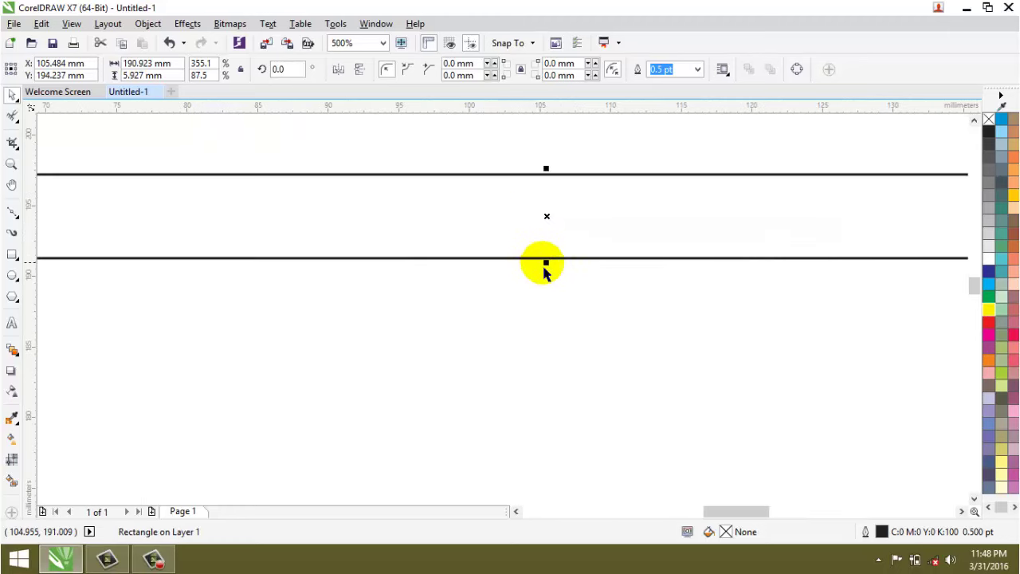
scroll(530, 239, "down", 3)
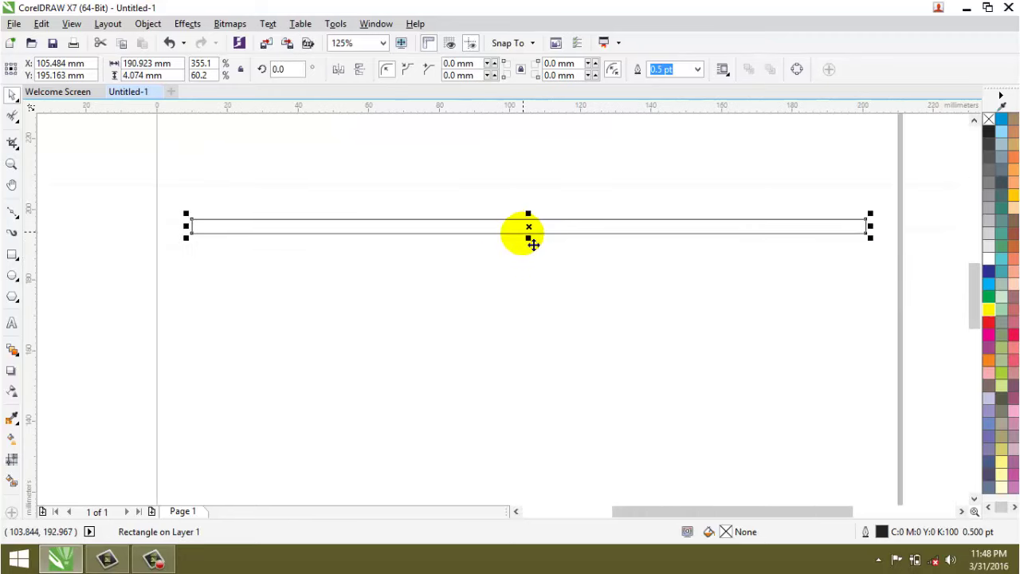
scroll(466, 244, "down", 2)
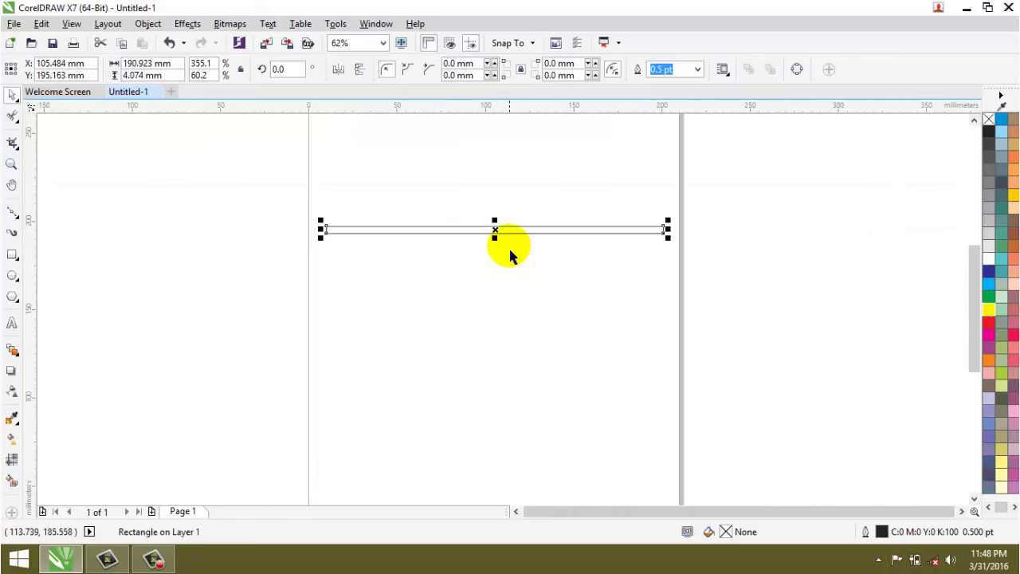
scroll(510, 255, "up", 2)
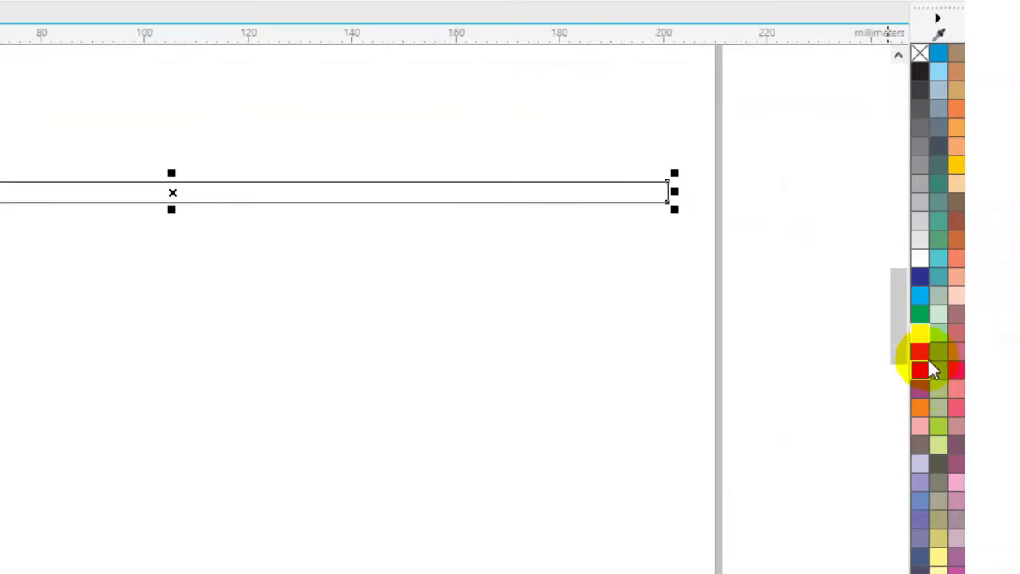
left_click(919, 315)
Duplicate the green bar twice, stacking the copies directly below it edge to edge
left_click(274, 313)
left_click(324, 199)
left_click(173, 191)
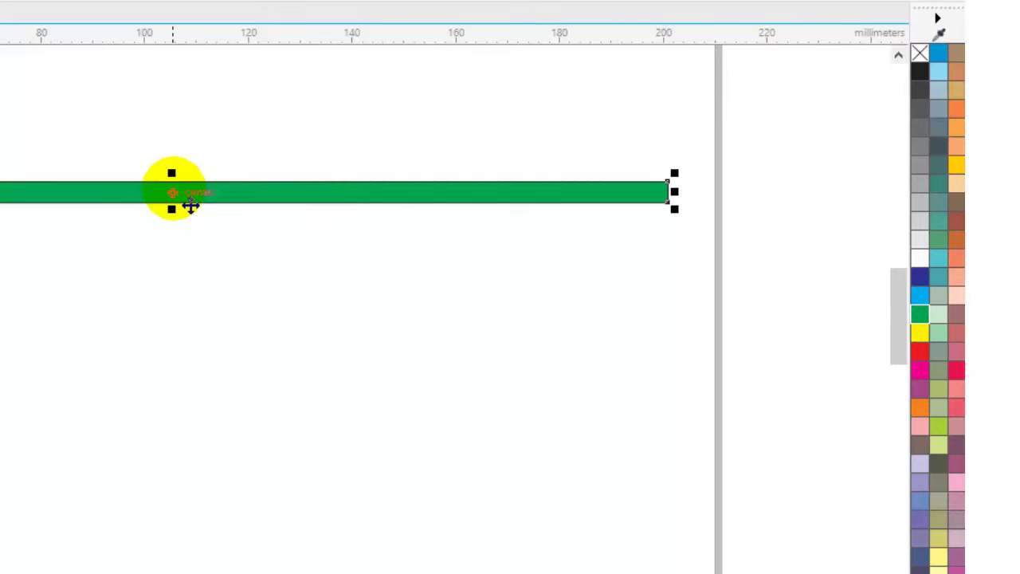
mouse_move(476, 235)
left_mouse_down()
mouse_move(494, 223)
mouse_move(495, 244)
mouse_move(483, 239)
left_mouse_up()
key("ctrl+z")
left_click(468, 231)
left_click(513, 269)
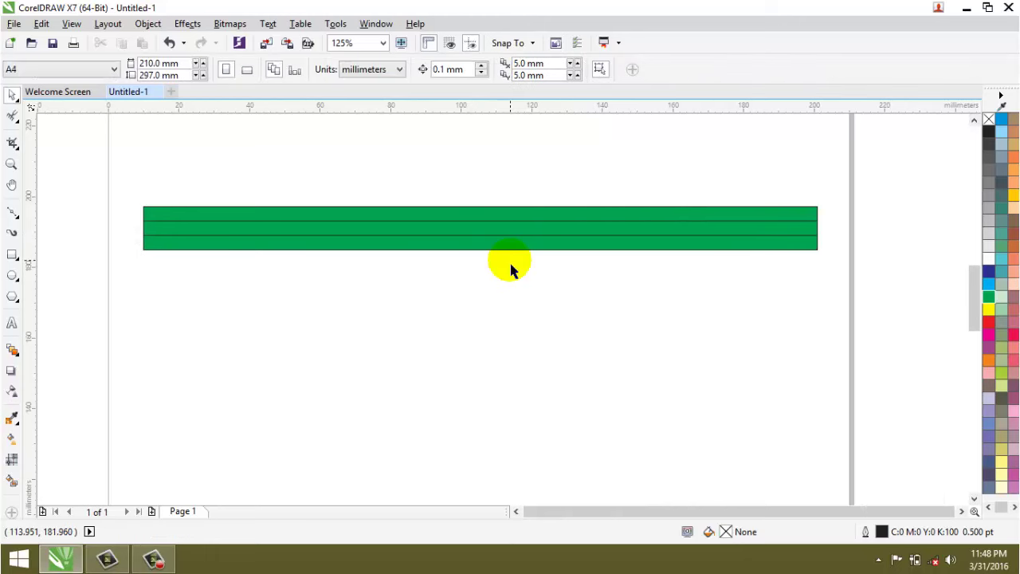
Fill the middle bar with golden yellow and the lowest bar with red
scroll(511, 271, "down", 2)
scroll(514, 271, "up", 2)
left_click(504, 224)
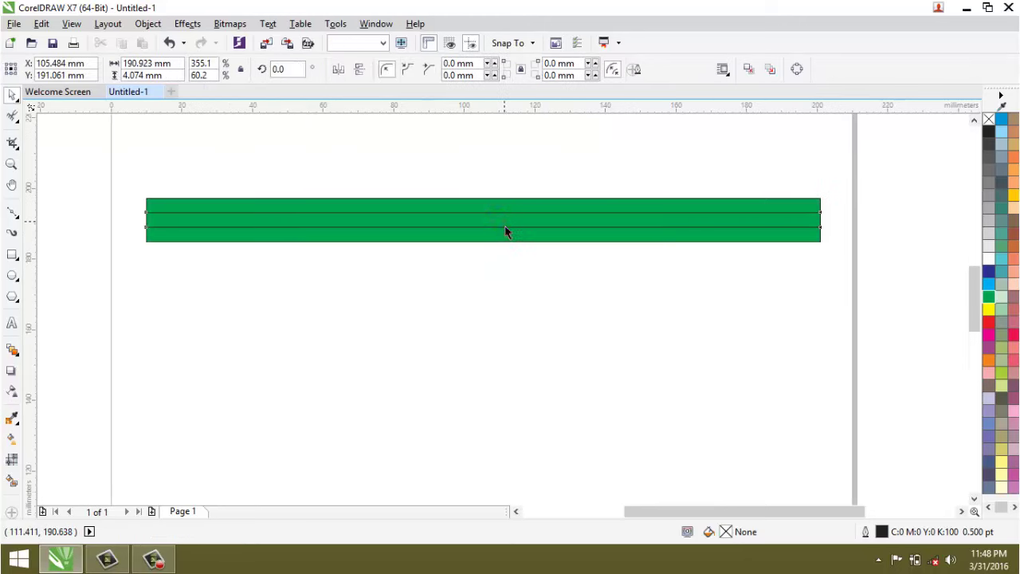
right_click(1001, 220)
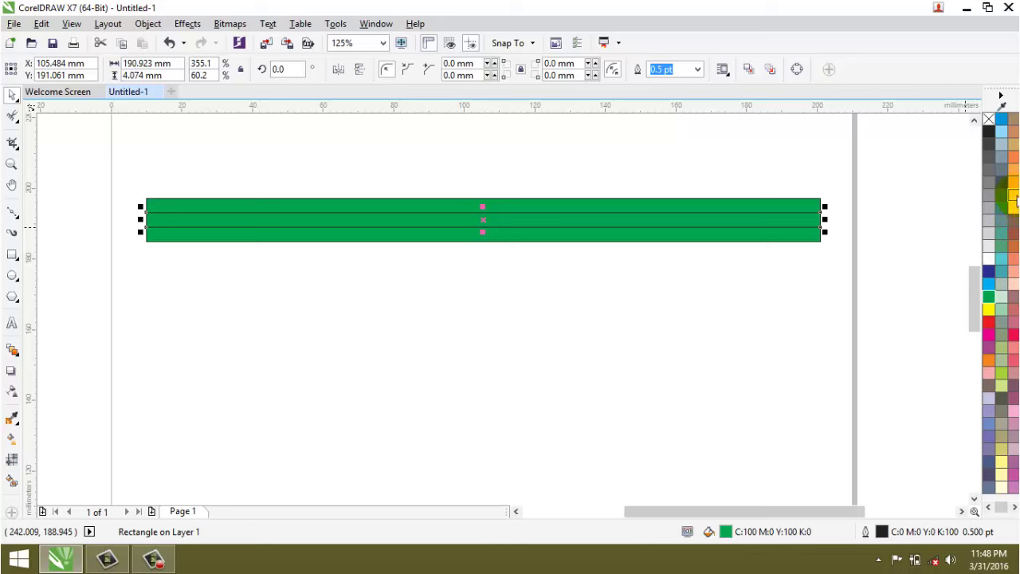
left_click(1014, 197)
left_click(731, 258)
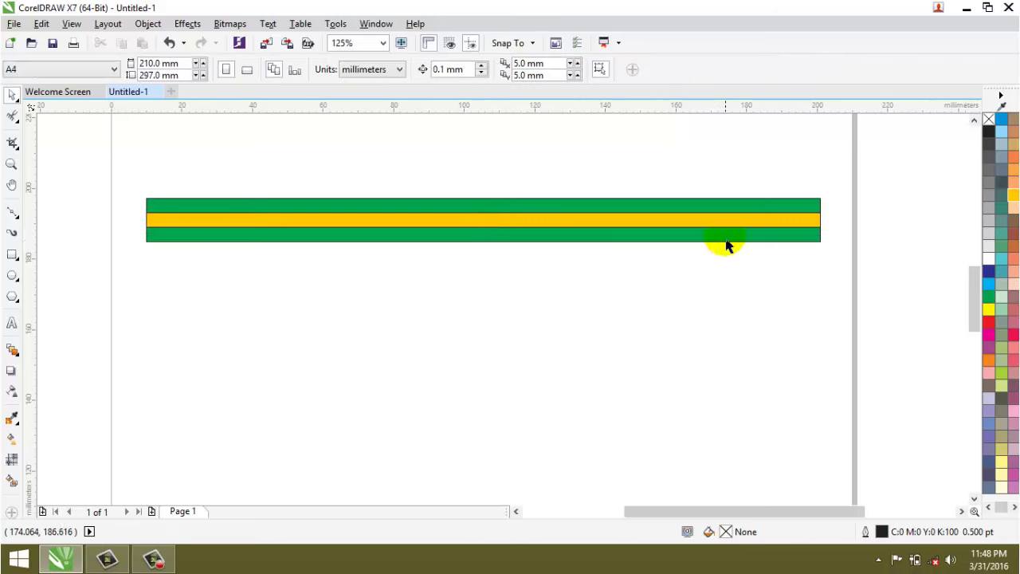
left_click(727, 240)
left_click(989, 323)
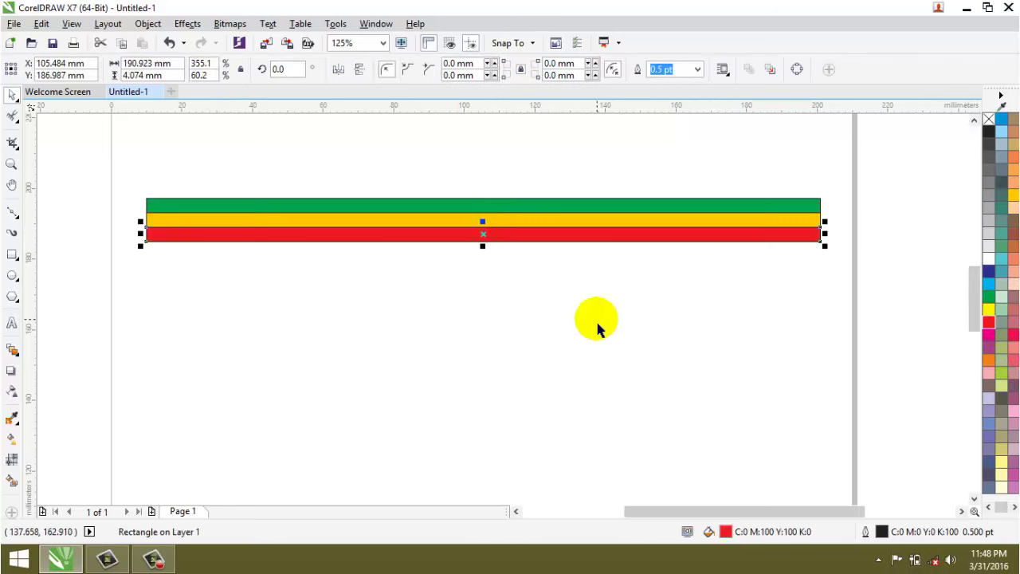
left_click(596, 320)
Remove the outlines from all three coloured bars
left_click_drag(819, 289, 825, 292)
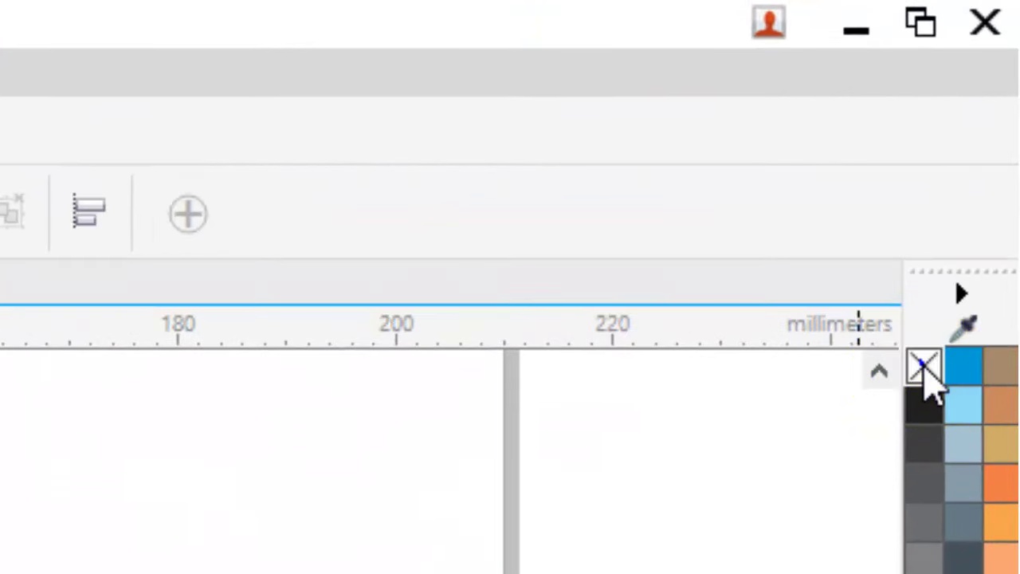
right_click(989, 119)
left_click(182, 522)
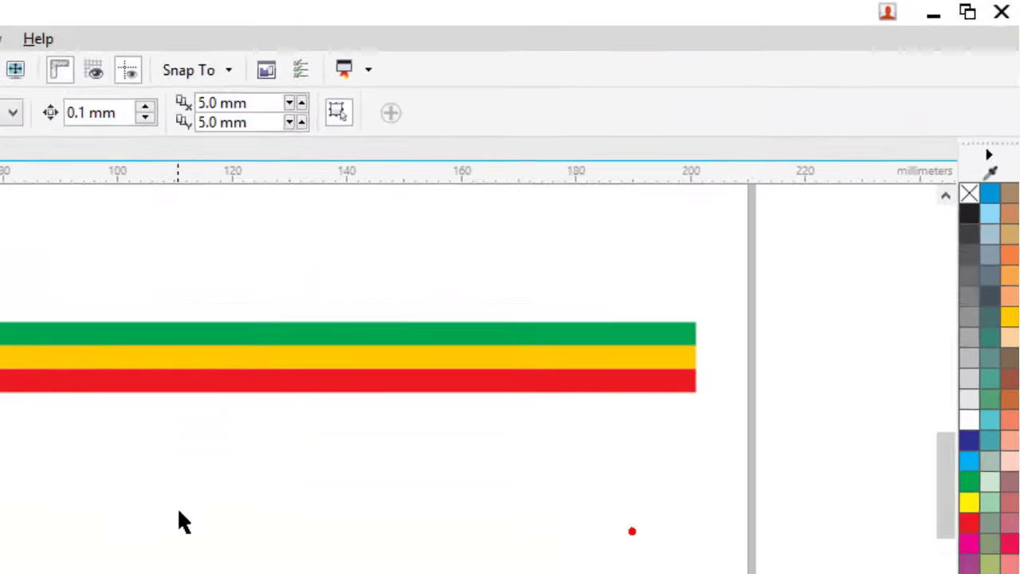
scroll(502, 319, "down", 2)
scroll(502, 293, "up", 2)
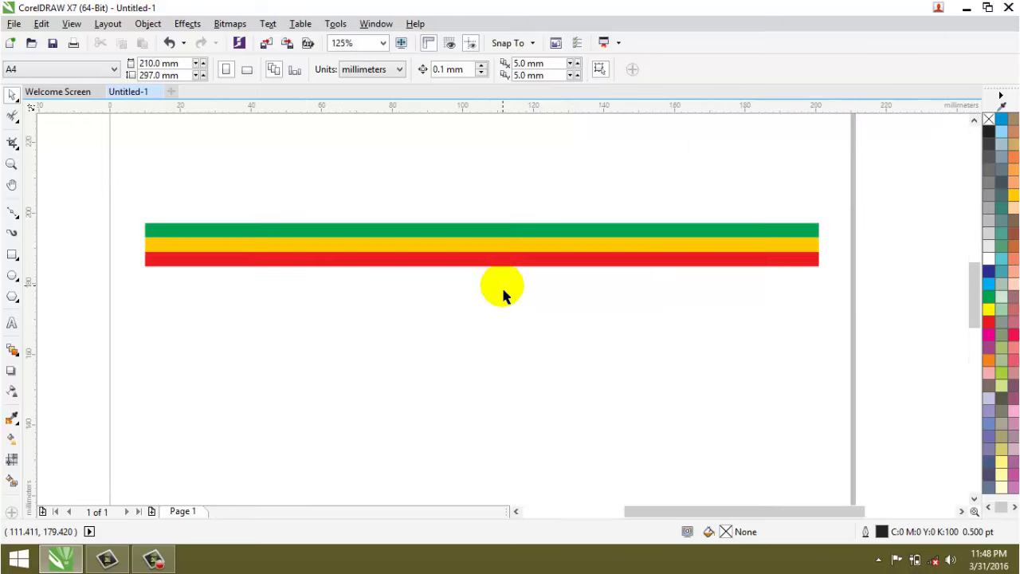
Compress the three stripes together vertically so each stripe is about 3.4 mm high
left_click_drag(112, 189, 824, 319)
left_click_drag(481, 217, 485, 241)
left_click(482, 298)
scroll(482, 298, "down", 2)
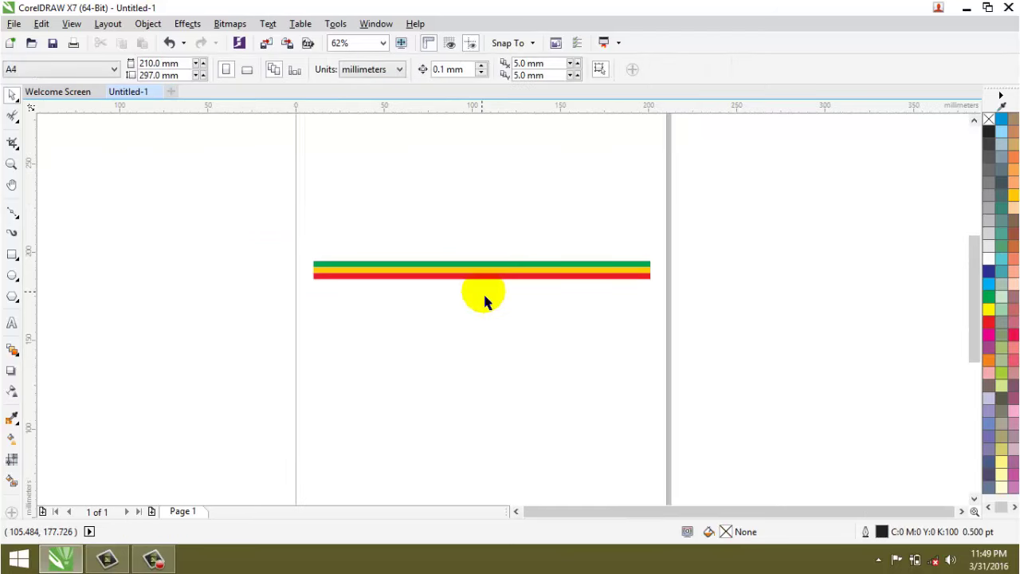
scroll(653, 279, "up", 2)
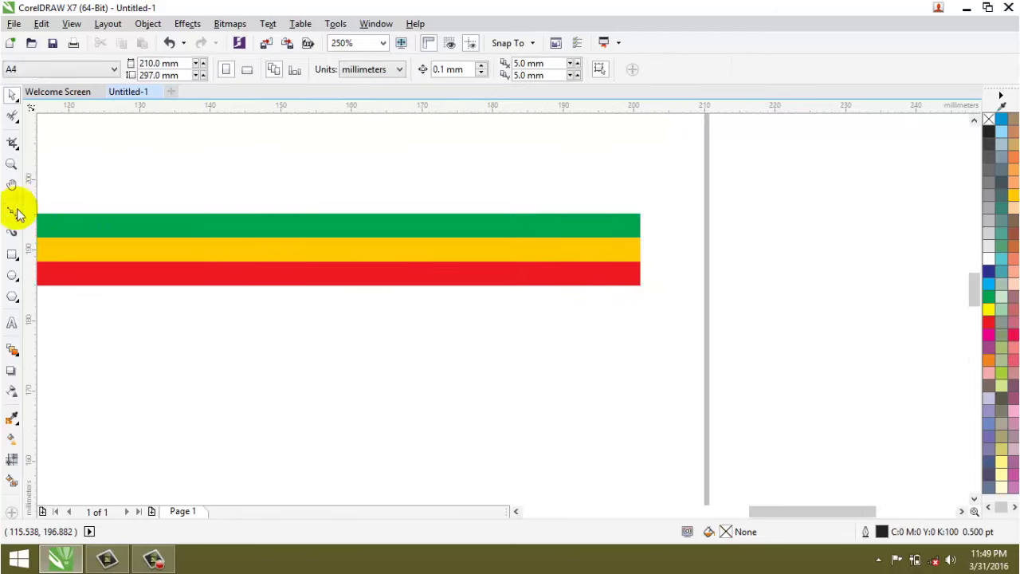
Draw an ellipse about 8.4 by 10.8 mm overlapping the right end of the stripes
left_click(11, 275)
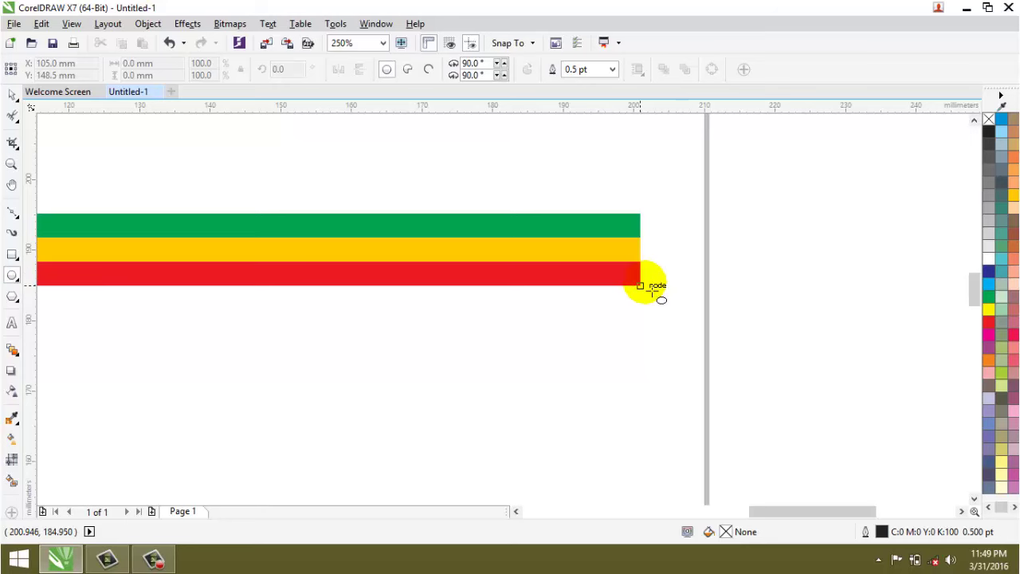
scroll(645, 275, "up", 1)
mouse_move(609, 144)
left_mouse_down()
mouse_move(710, 296)
mouse_move(731, 300)
left_mouse_up()
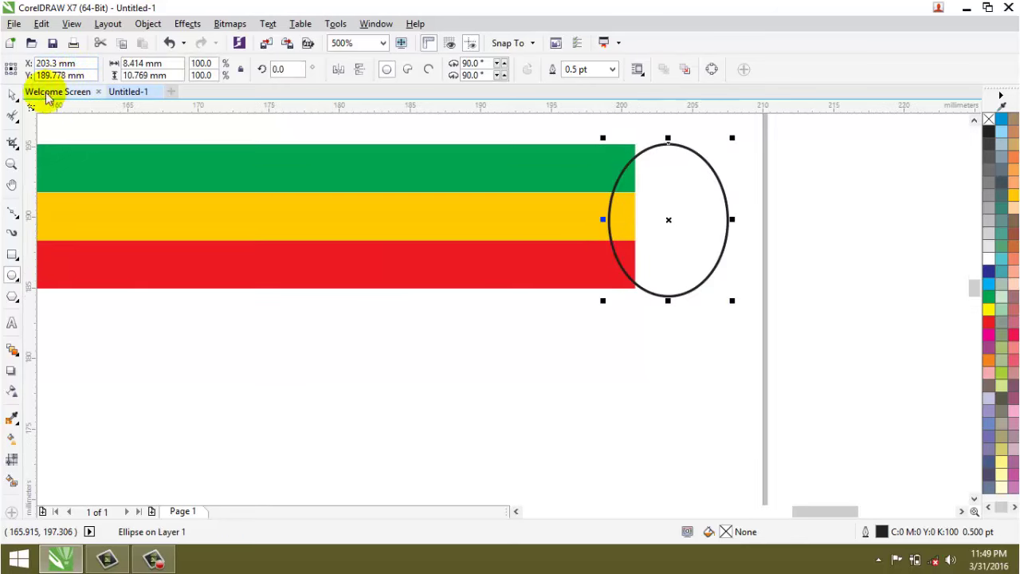
Resize the ellipse to about 10 by 10.2 mm and centre it on the stripes' right edge
left_click_drag(616, 230, 586, 230)
left_click(675, 220)
left_click_drag(674, 221, 662, 224)
scroll(661, 168, "up", 2)
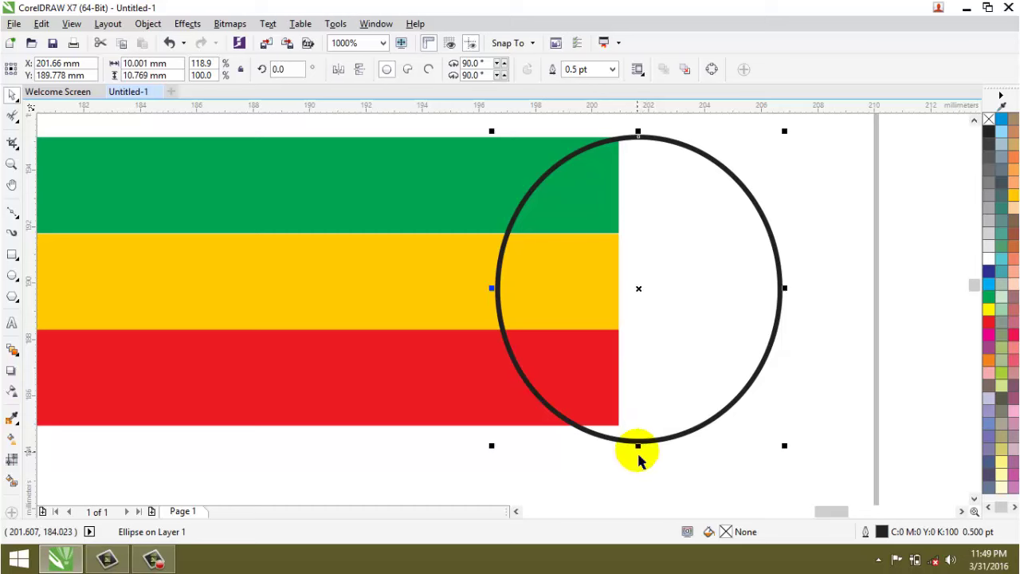
left_click_drag(650, 457, 639, 426)
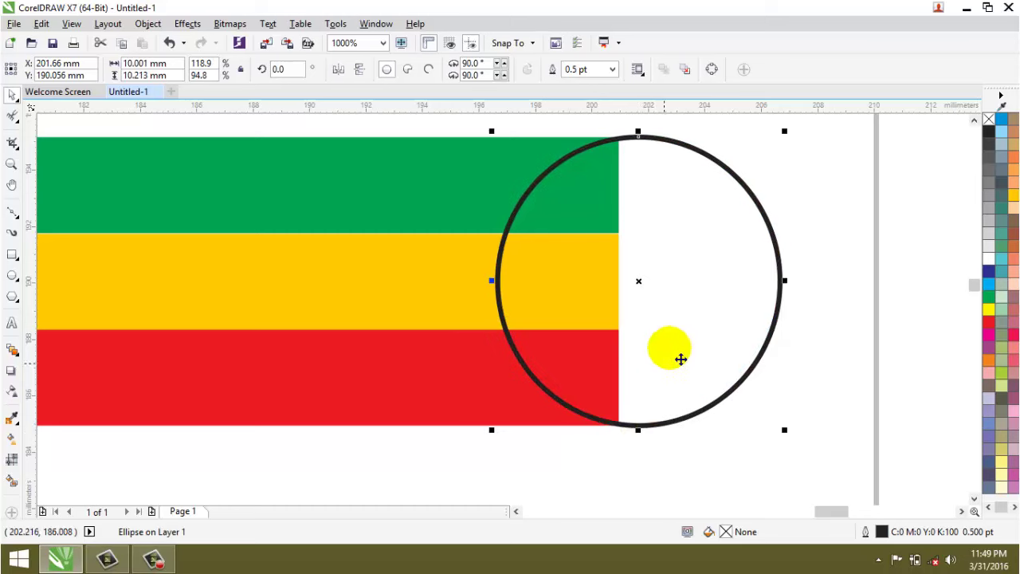
left_click_drag(687, 336, 668, 337)
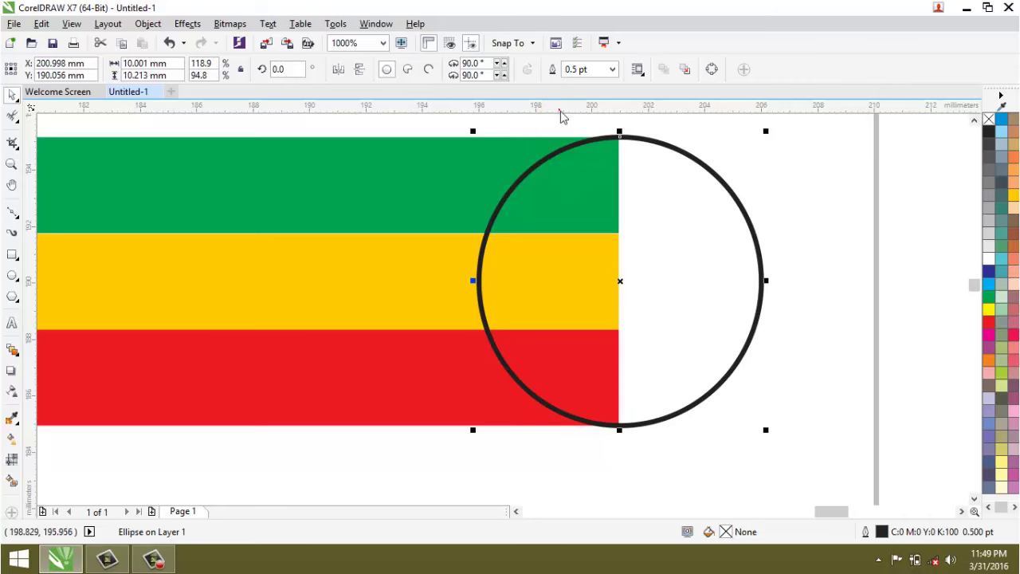
Place horizontal guidelines at the stripes' top and bottom edges and narrow the ellipse to about 8.8 mm
left_click_drag(560, 106, 624, 427)
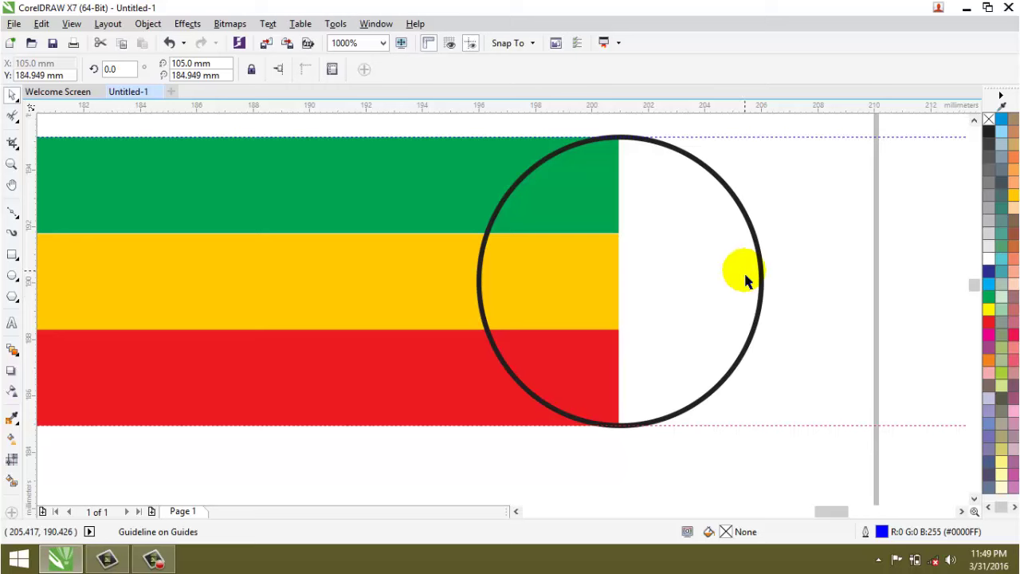
left_click(740, 241)
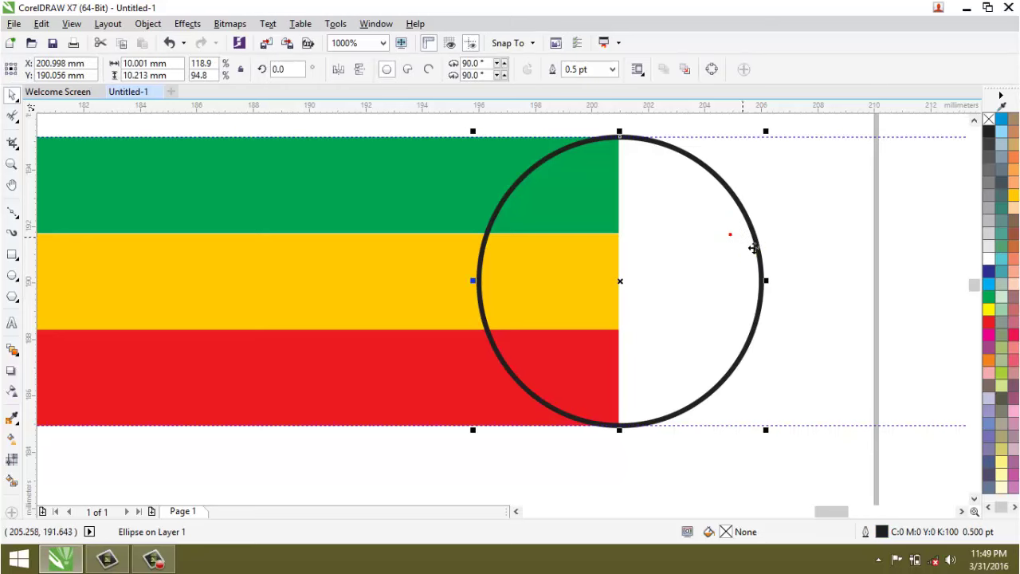
left_click_drag(778, 290, 733, 290)
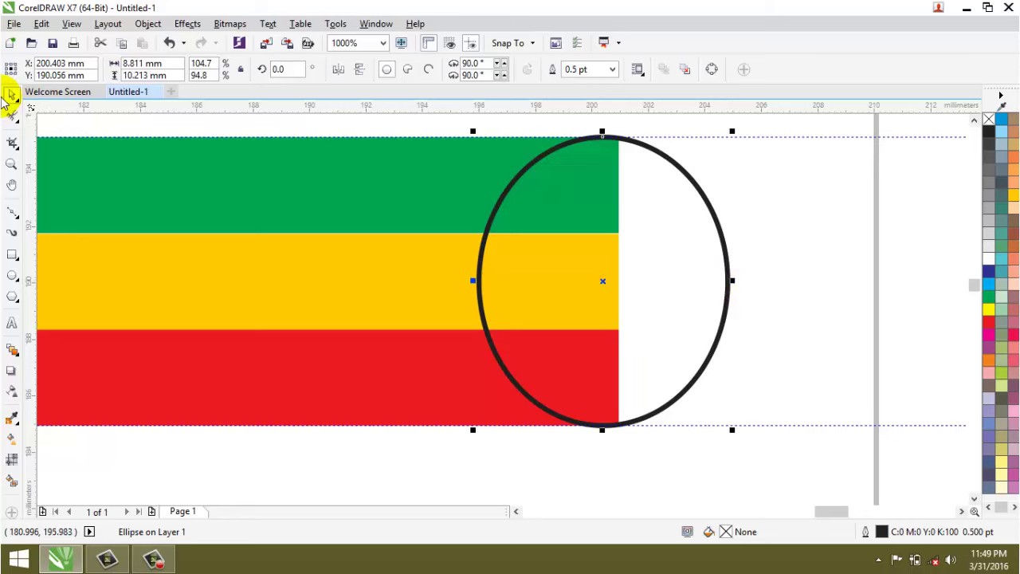
Fill the ellipse with black, remove its outline and send it behind the stripes
left_click(989, 195)
left_click(989, 134)
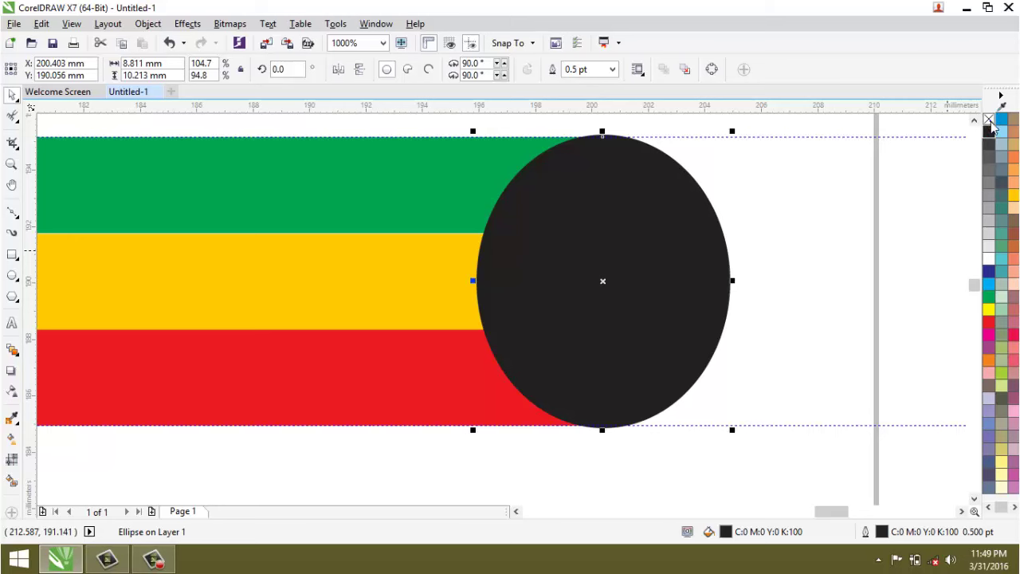
right_click(989, 120)
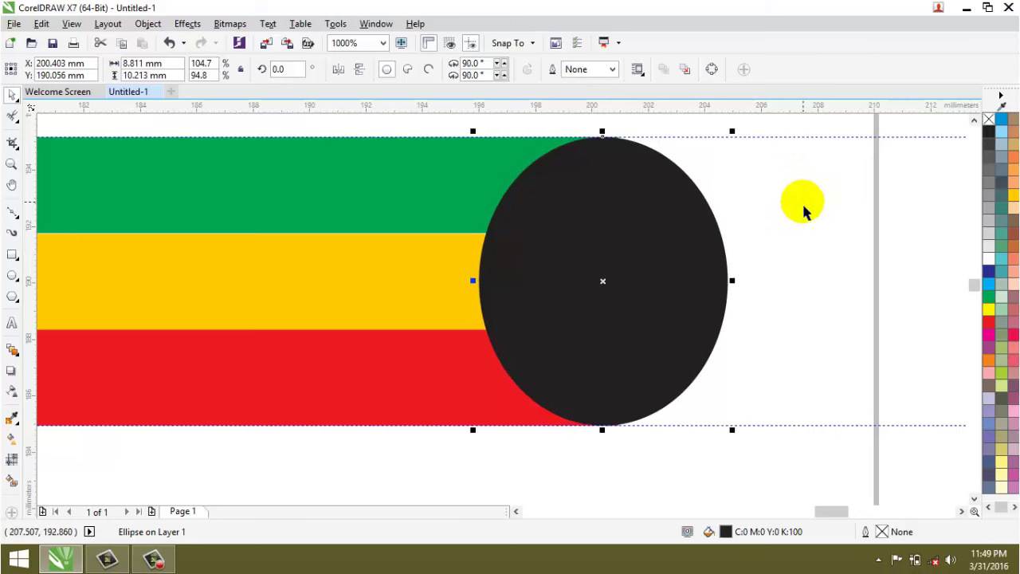
key("shift+Page_Down")
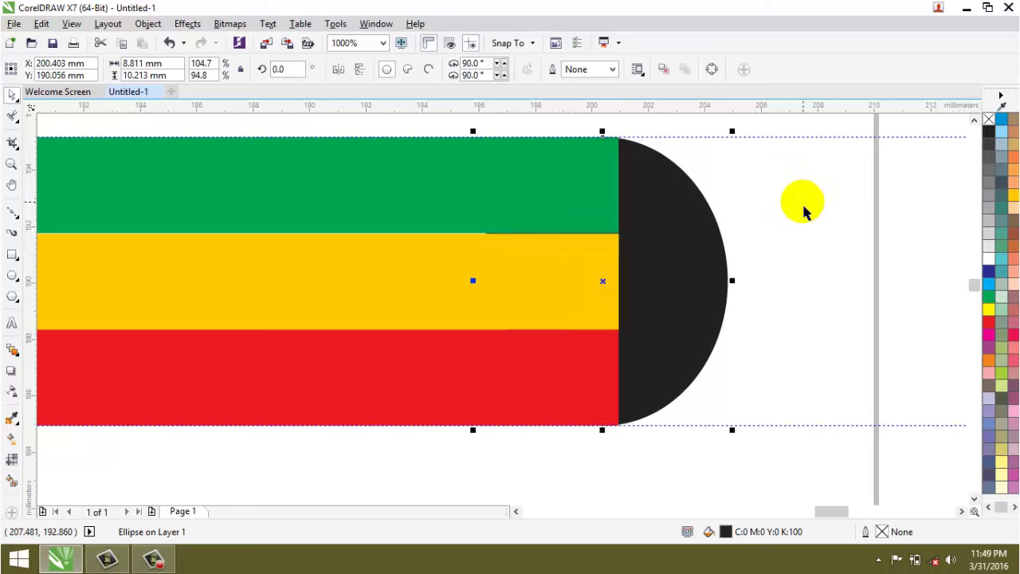
left_click(803, 211)
Shift the green stripe slightly down to close the gap above the yellow stripe
scroll(539, 241, "down", 1)
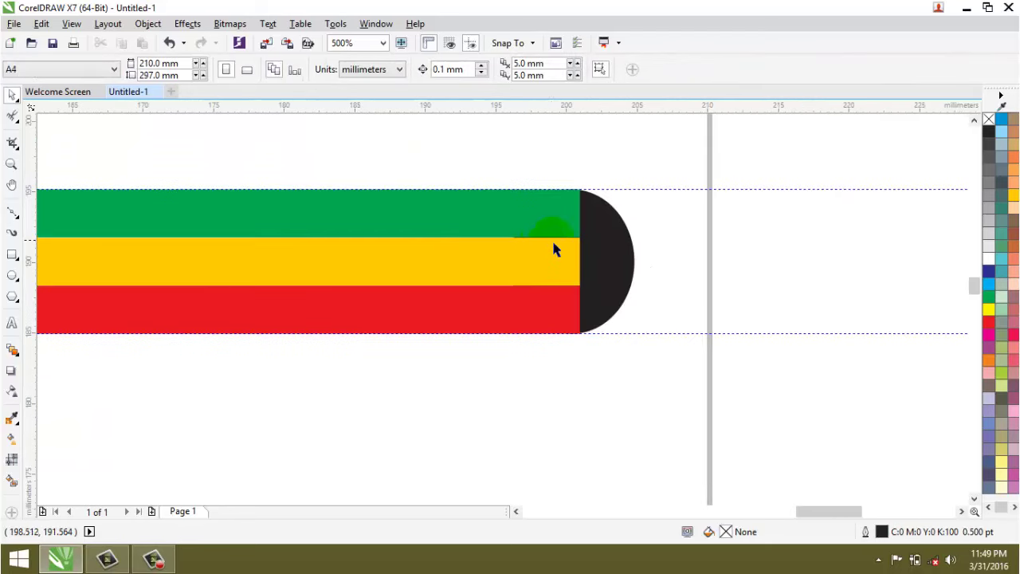
scroll(519, 247, "up", 2)
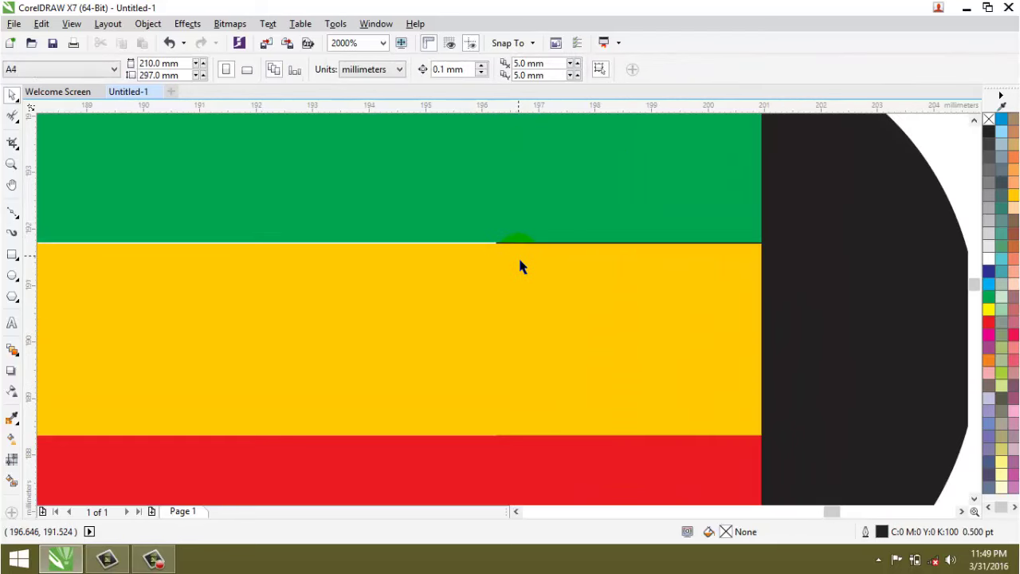
left_click(582, 234)
left_click_drag(591, 236, 591, 238)
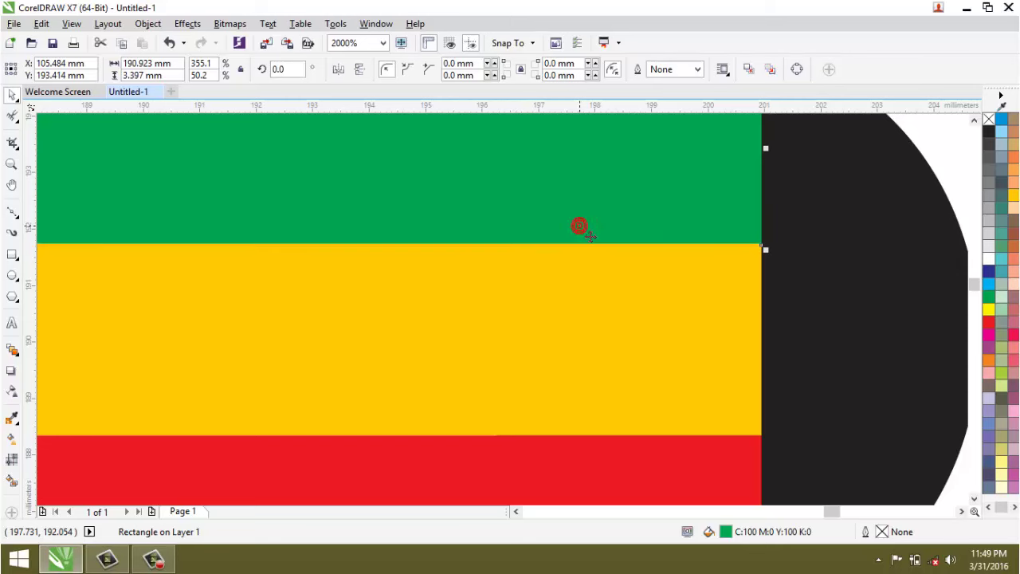
scroll(588, 235, "down", 1)
left_click(858, 236)
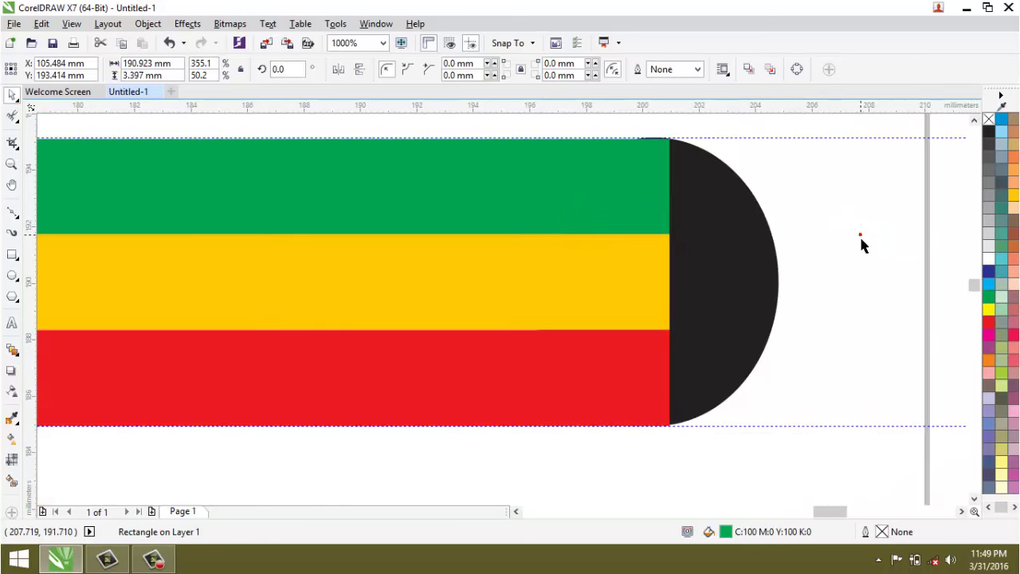
Lower the black ellipse's top edge beneath the green stripe, reducing its height to about 10.16 mm
left_click(708, 180)
scroll(683, 246, "up", 2)
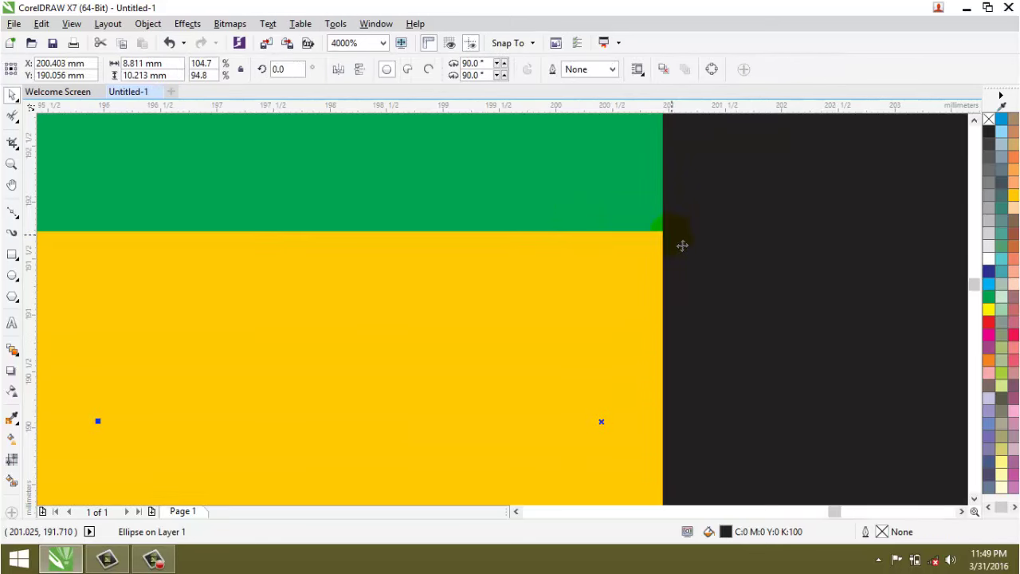
scroll(683, 245, "down", 2)
scroll(666, 133, "up", 1)
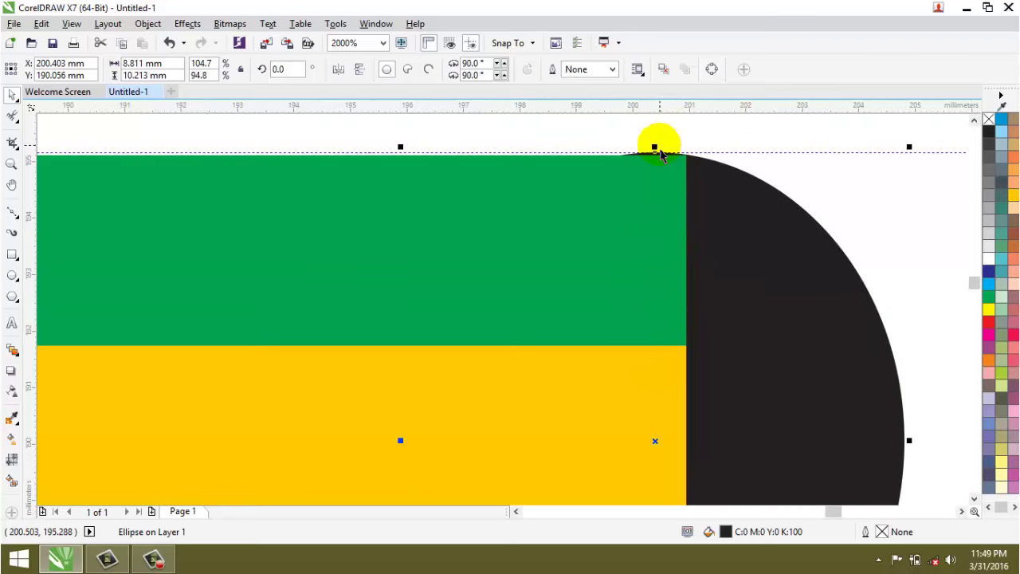
left_click_drag(654, 147, 660, 157)
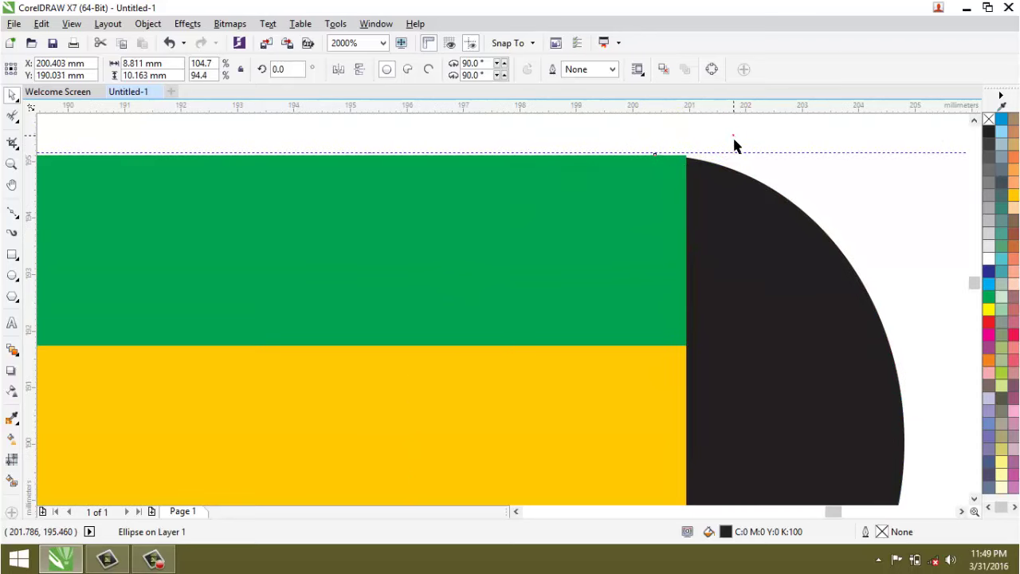
left_click(670, 173)
scroll(685, 160, "up", 1)
left_click(647, 159)
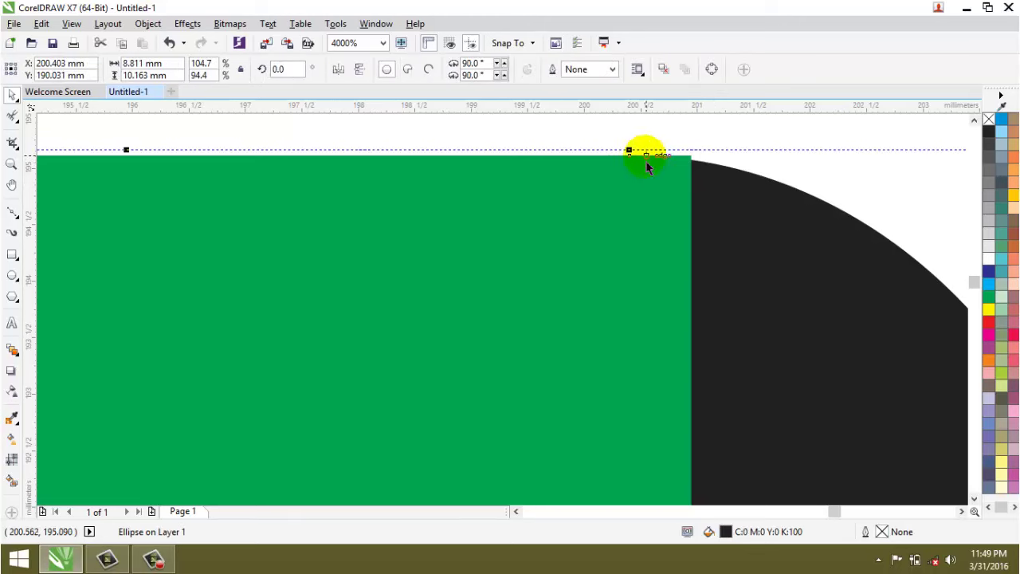
left_click_drag(629, 151, 629, 151)
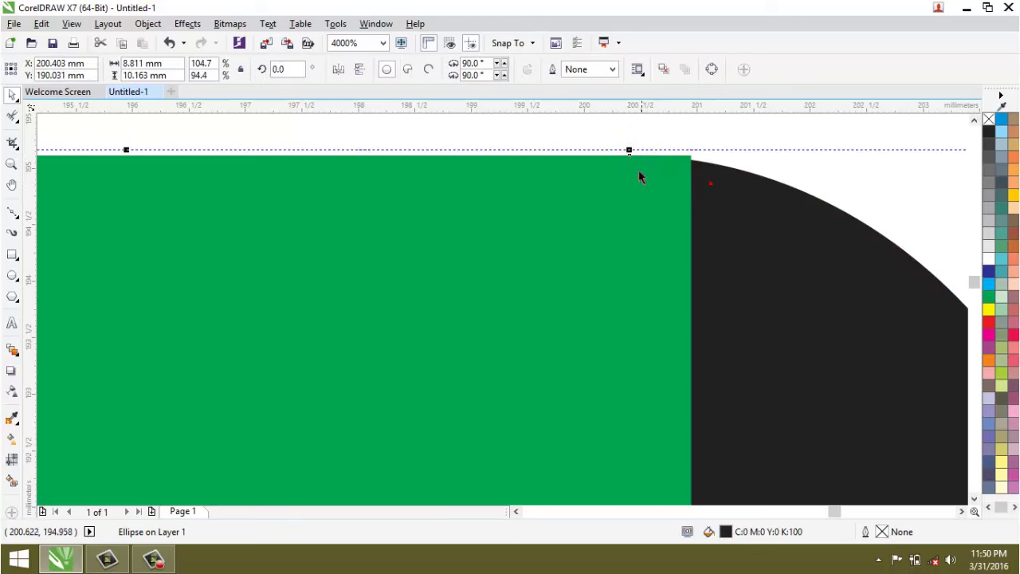
Narrow the black ellipse to about 7.83 mm and shift it slightly outward from the stripes' right end
mouse_move(638, 154)
left_mouse_down()
mouse_move(647, 150)
mouse_move(632, 152)
left_mouse_up()
scroll(641, 164, "down", 2)
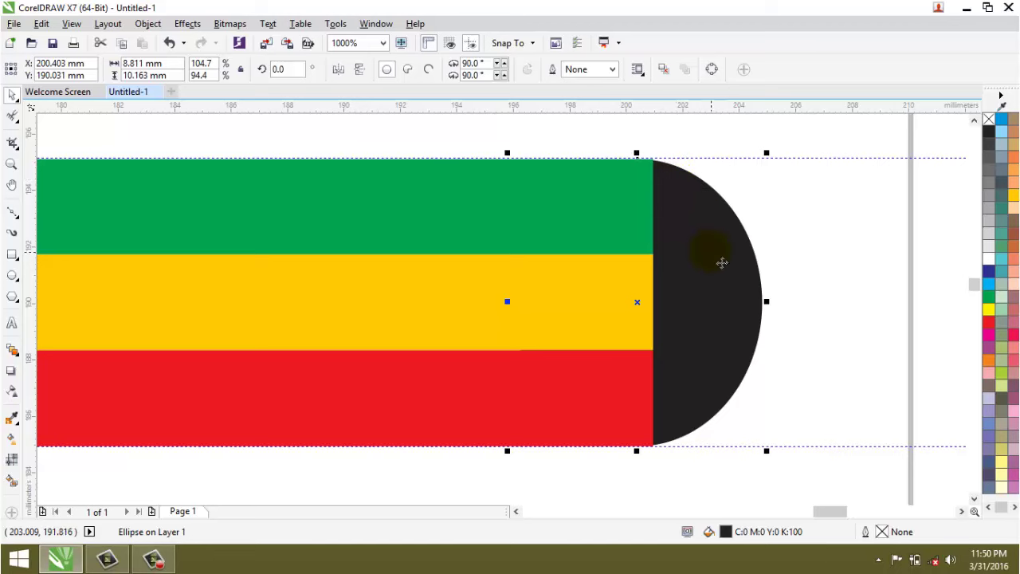
scroll(705, 195, "up", 1)
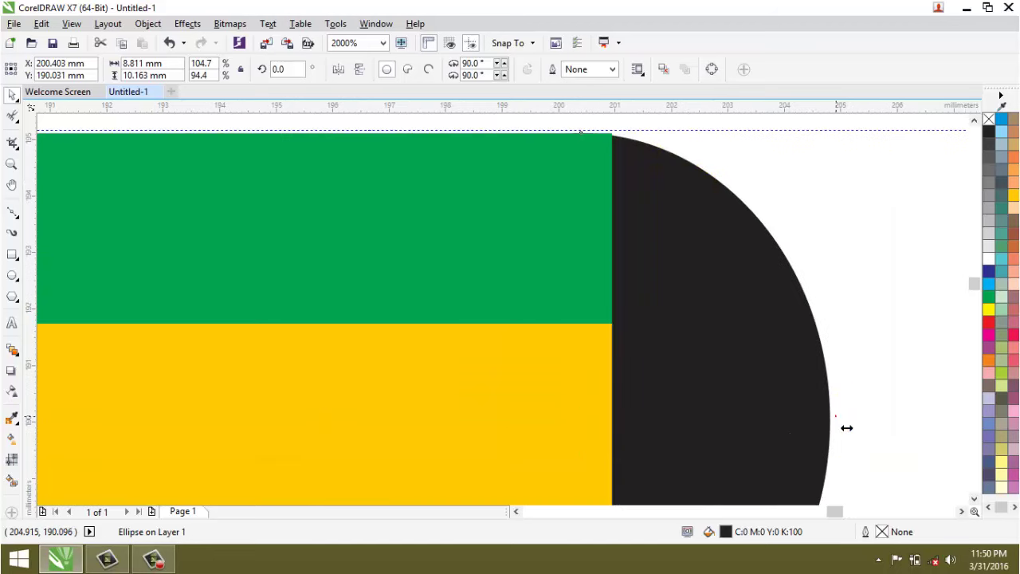
left_click_drag(844, 428, 815, 422)
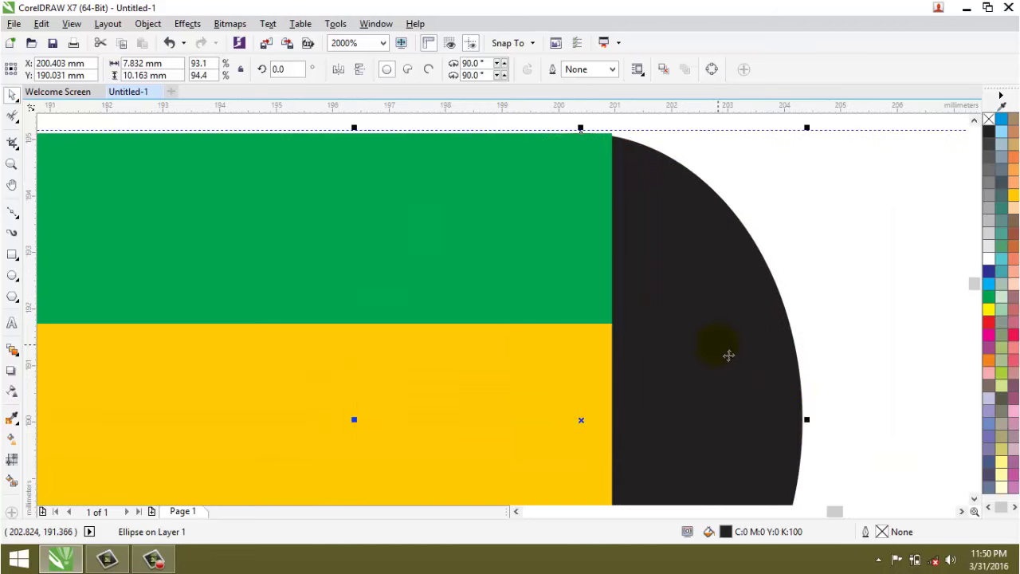
left_click_drag(728, 356, 742, 353)
left_click(881, 328)
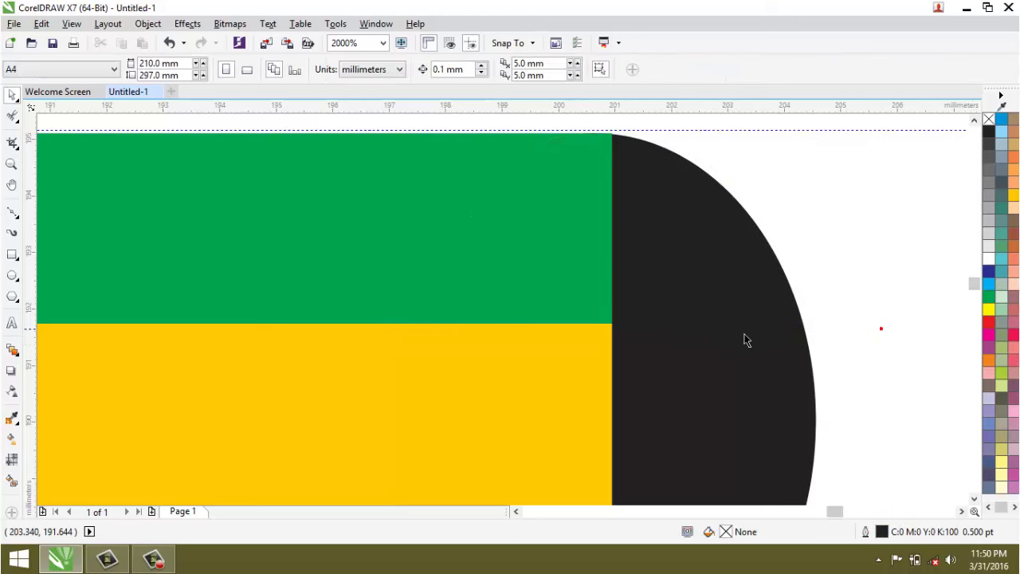
Draw a polygon about 17.8 mm wide beyond the stripes' left end and set it to 3 sides
scroll(746, 340, "down", 1)
scroll(721, 472, "down", 1)
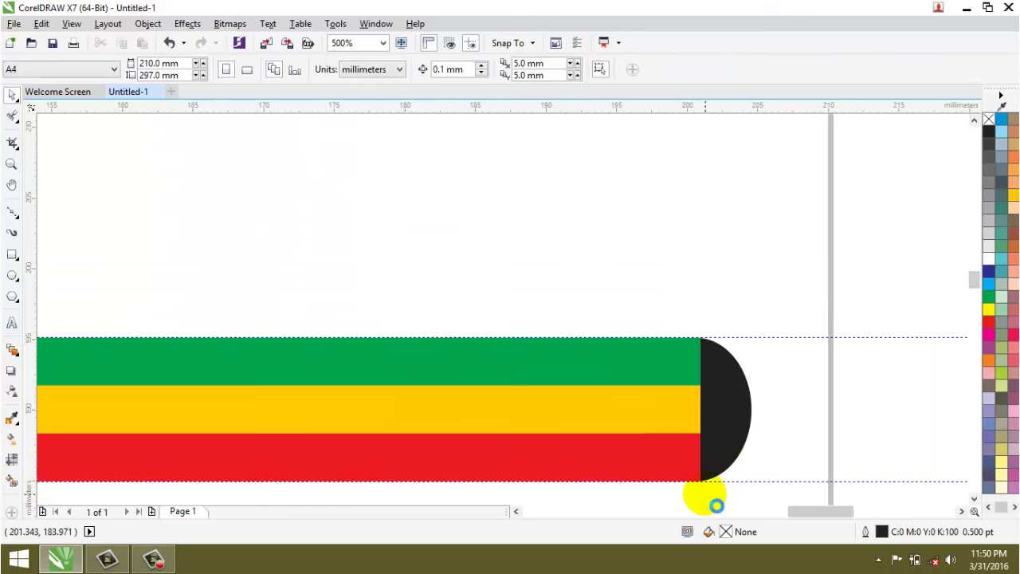
scroll(717, 505, "up", 1)
scroll(704, 481, "down", 5)
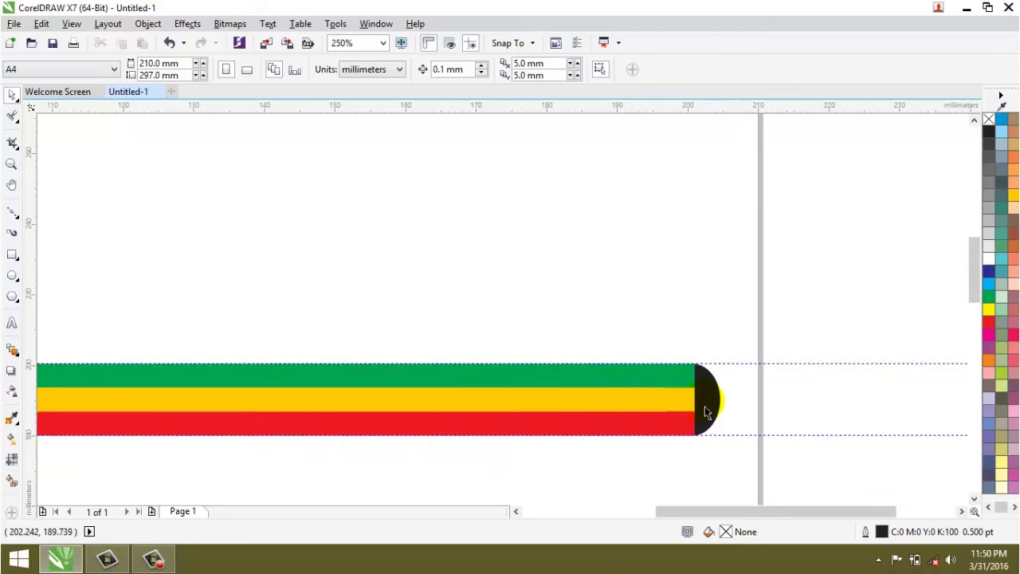
scroll(638, 414, "up", 1)
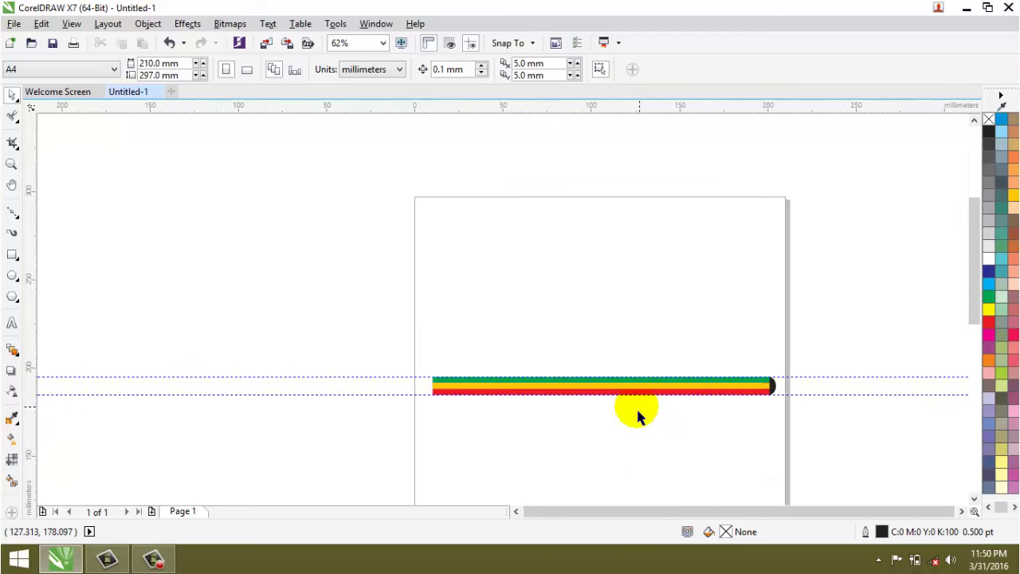
scroll(431, 413, "up", 2)
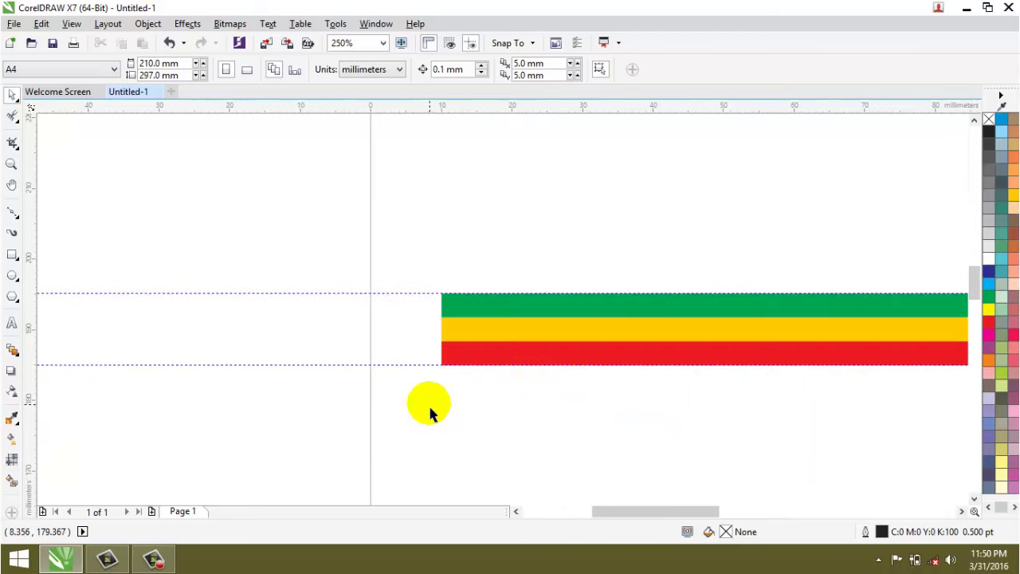
left_click(11, 300)
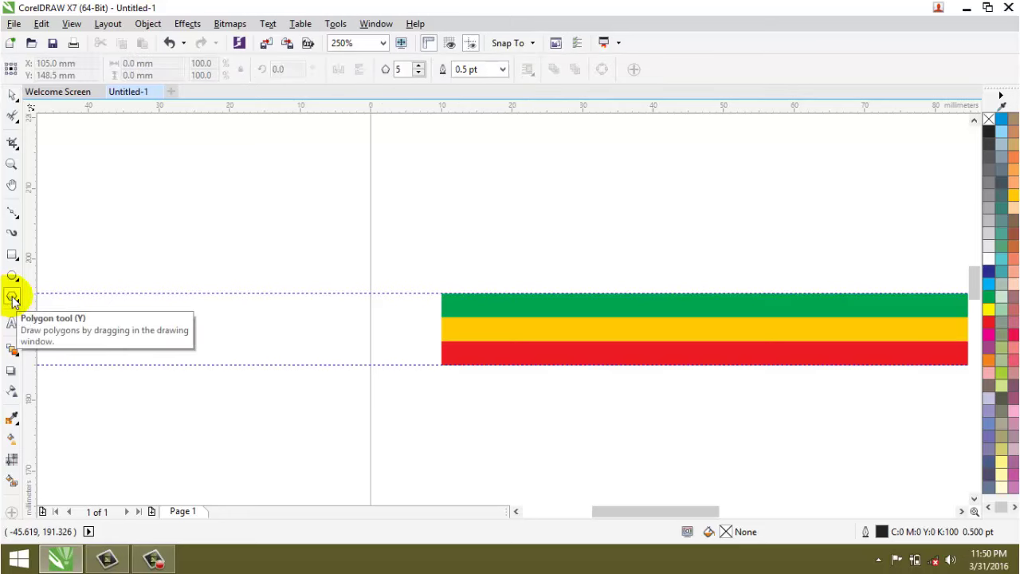
left_click_drag(166, 219, 291, 368)
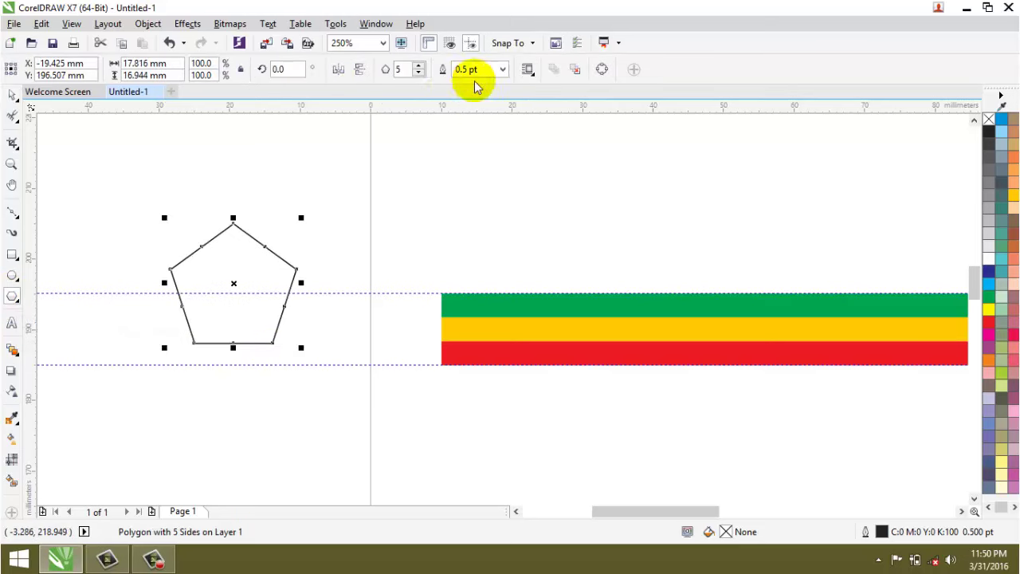
left_click(419, 72)
left_click(418, 72)
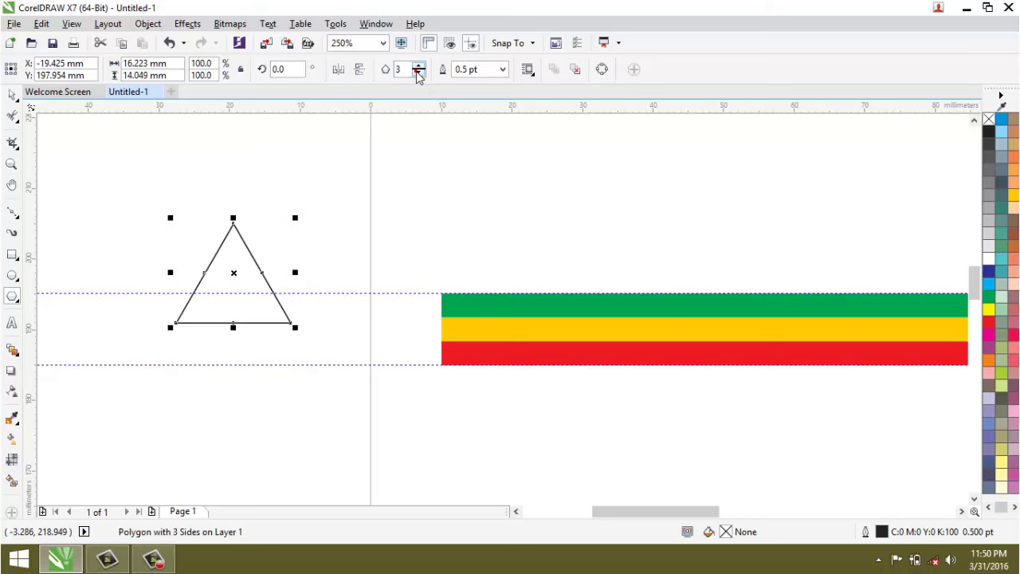
Rotate the triangle 90 degrees so that it points away from the stripes
left_click(12, 98)
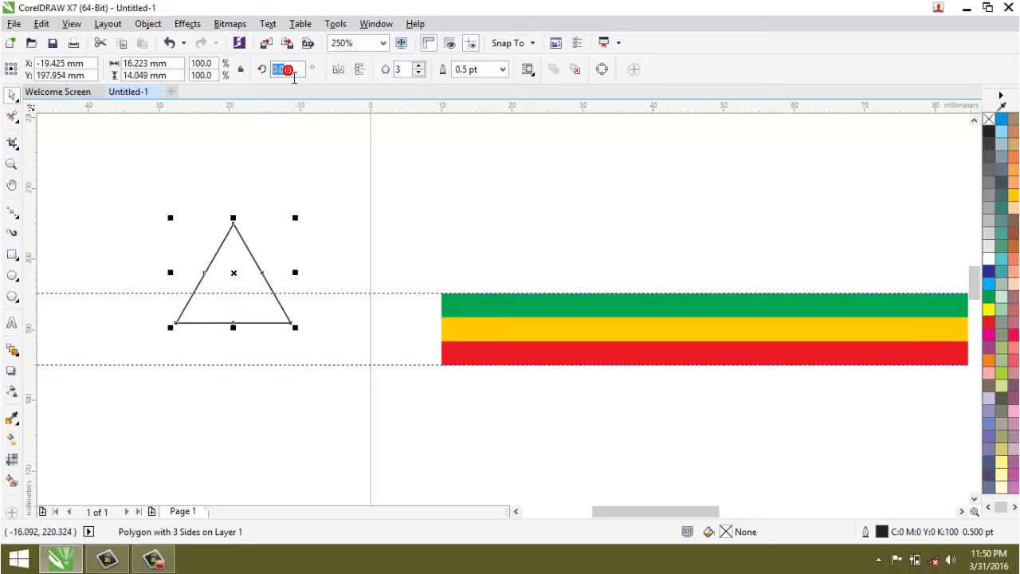
type("90")
key("Return")
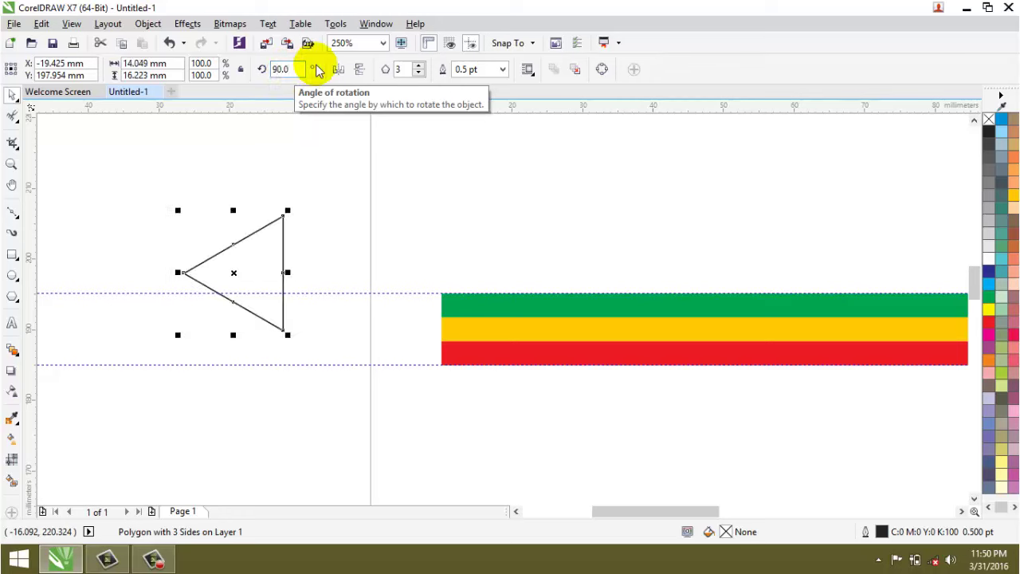
Move the triangle against the stripes' left end and centre it vertically on the yellow stripe
left_click(280, 215)
left_click_drag(279, 261, 416, 315)
left_click(482, 333, "shift")
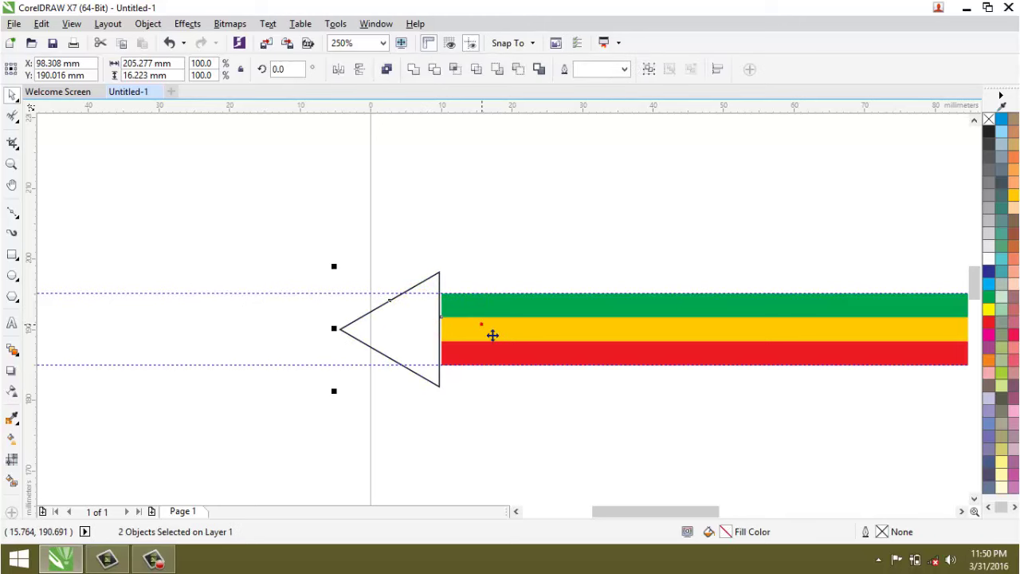
left_click(474, 237)
left_click(405, 333)
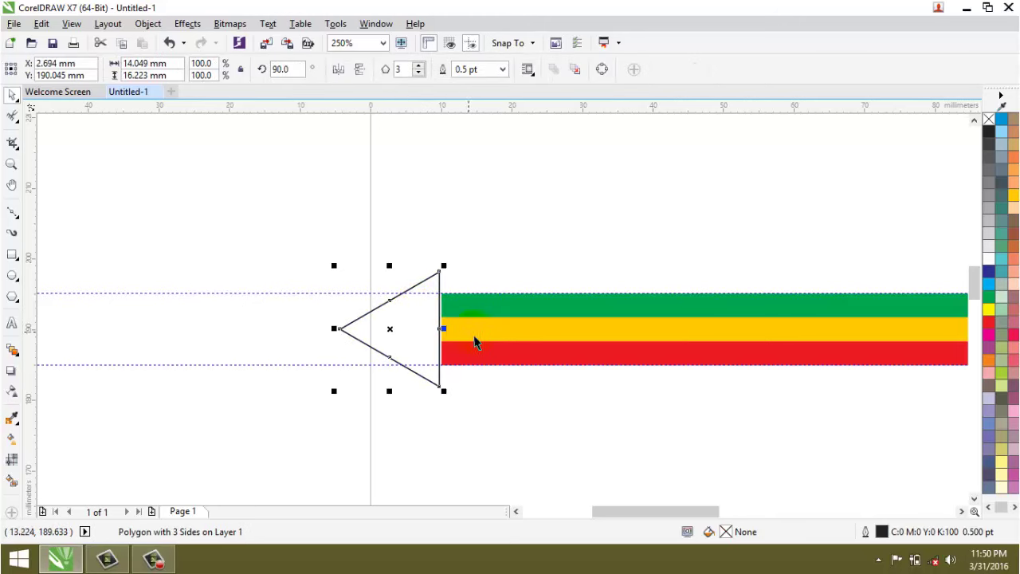
left_click(486, 337, "shift")
left_click(485, 234)
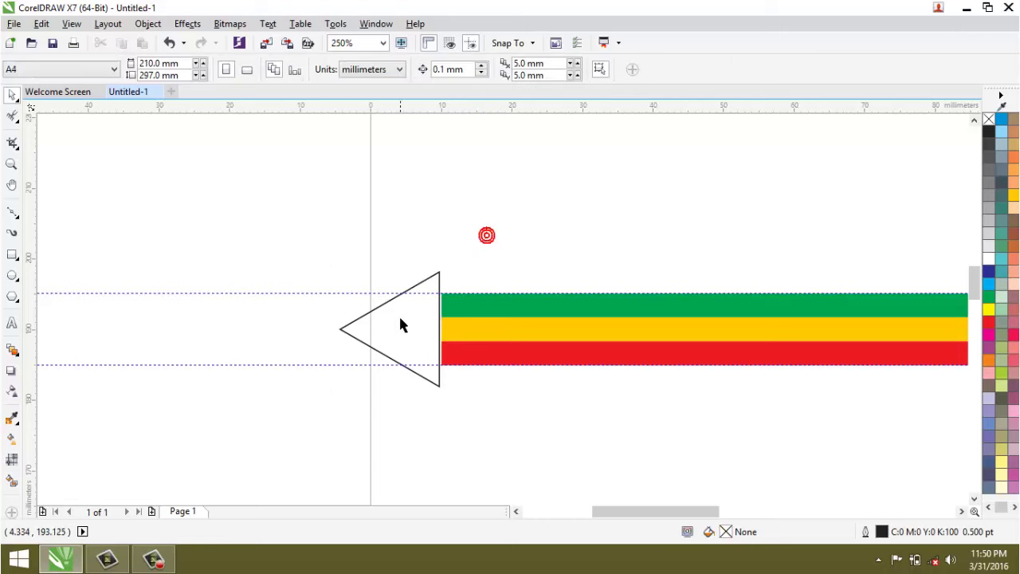
Resize the triangle about its centre to about 14.66 mm wide and 9.97 mm high to meet the stripes' end
left_click(398, 314)
scroll(438, 359, "up", 2)
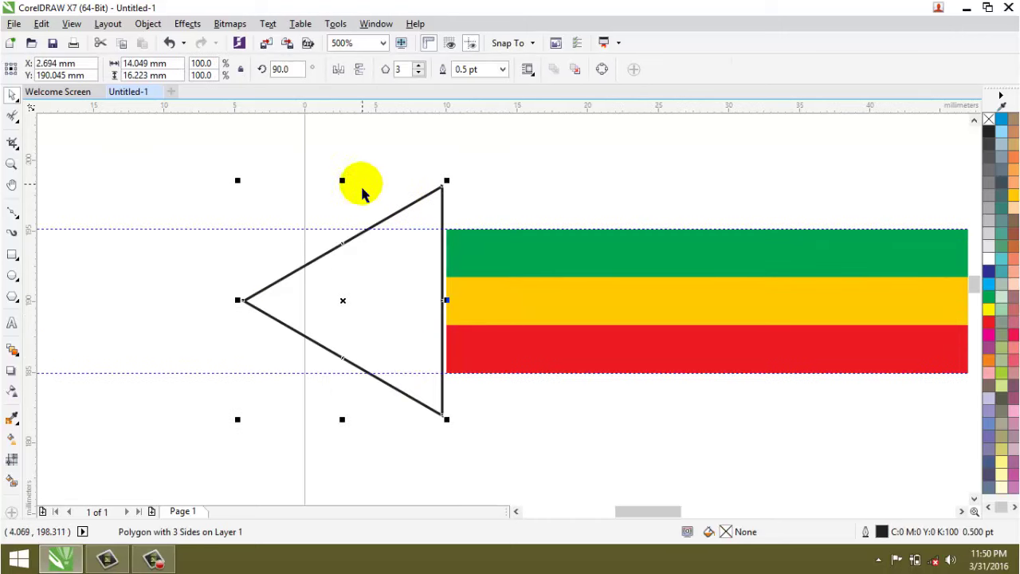
left_click_drag(343, 180, 345, 229)
scroll(441, 253, "up", 2)
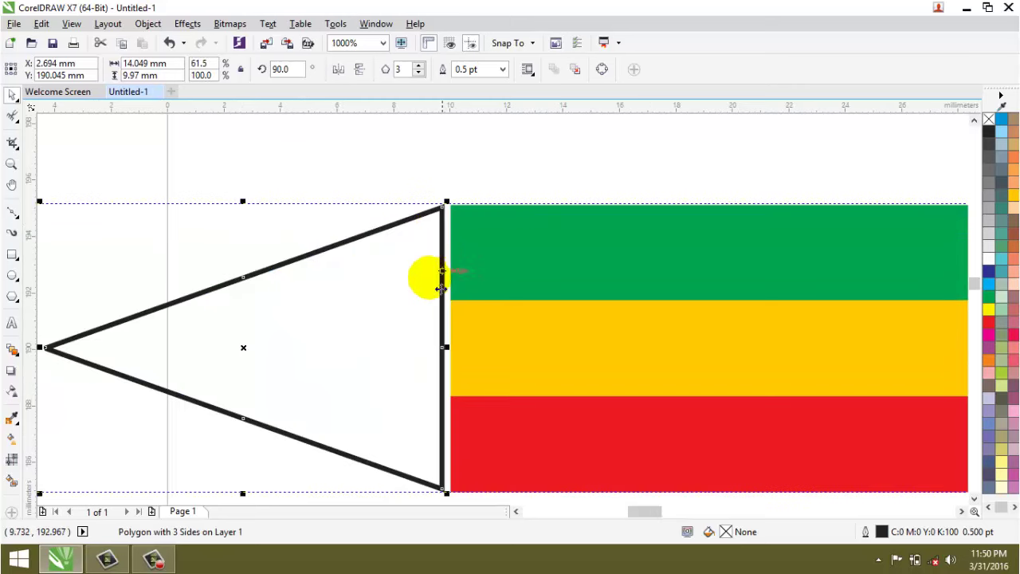
left_click_drag(449, 349, 468, 357)
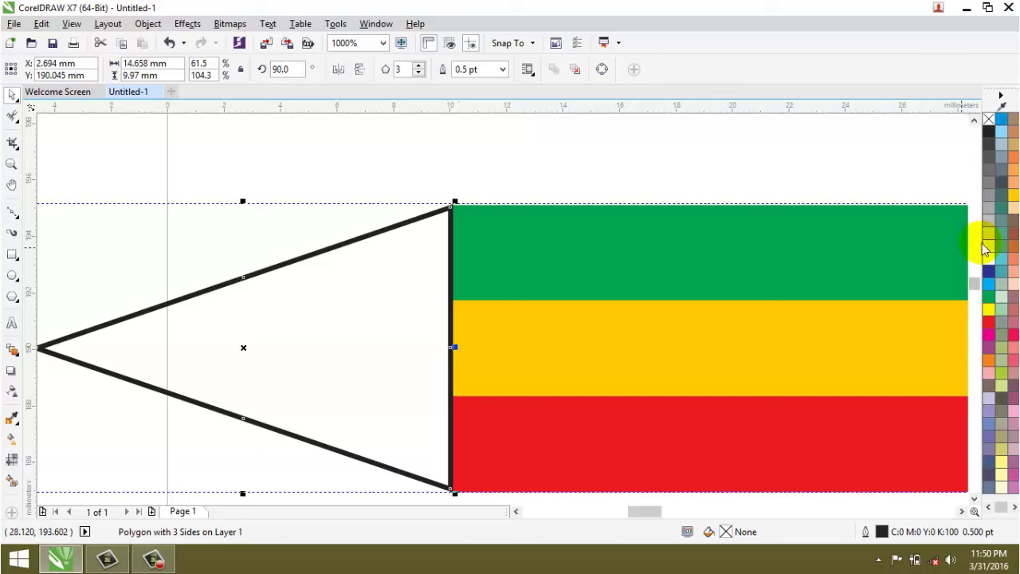
Fill the triangle with yellow (C:0 M:0 Y:100 K:0) and remove its outline
left_click(1012, 195)
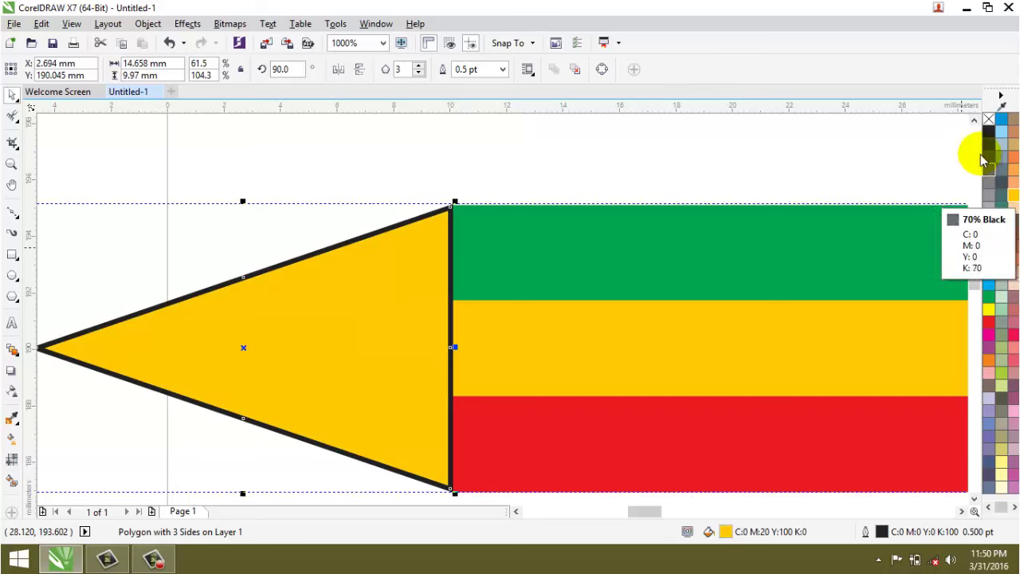
right_click(988, 120)
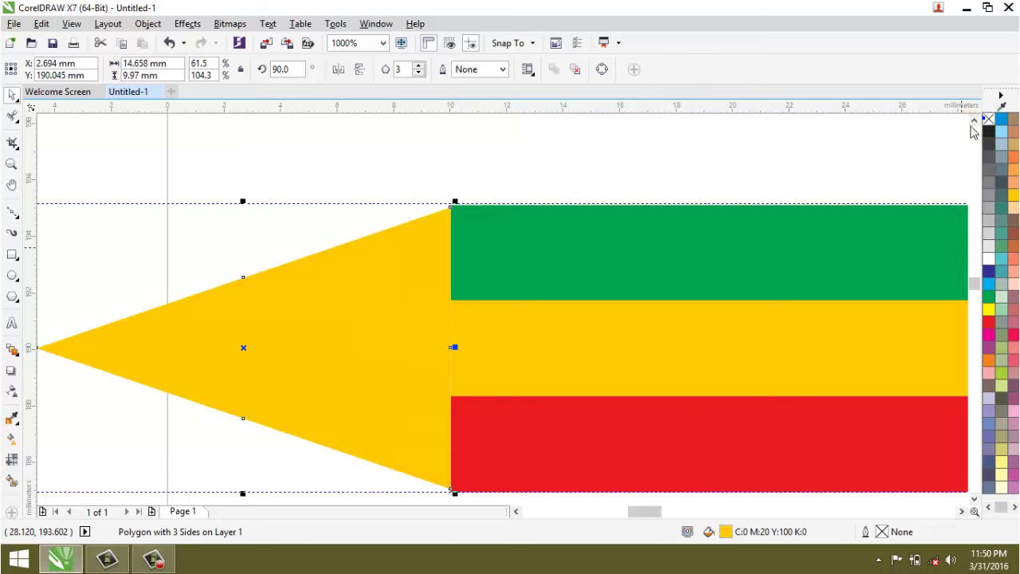
left_click(989, 312)
scroll(494, 358, "up", 2)
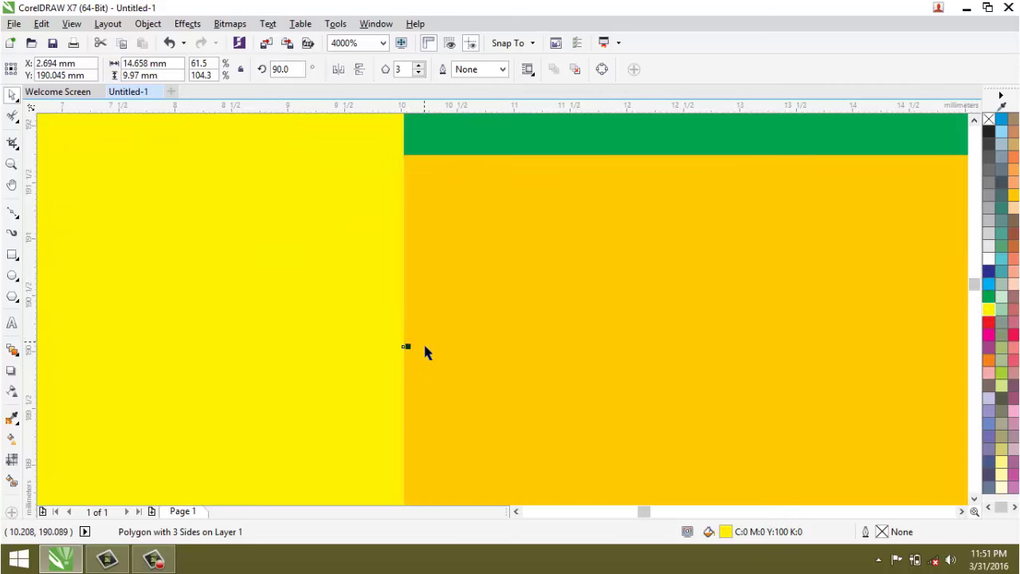
scroll(420, 358, "down", 4)
left_click(408, 210)
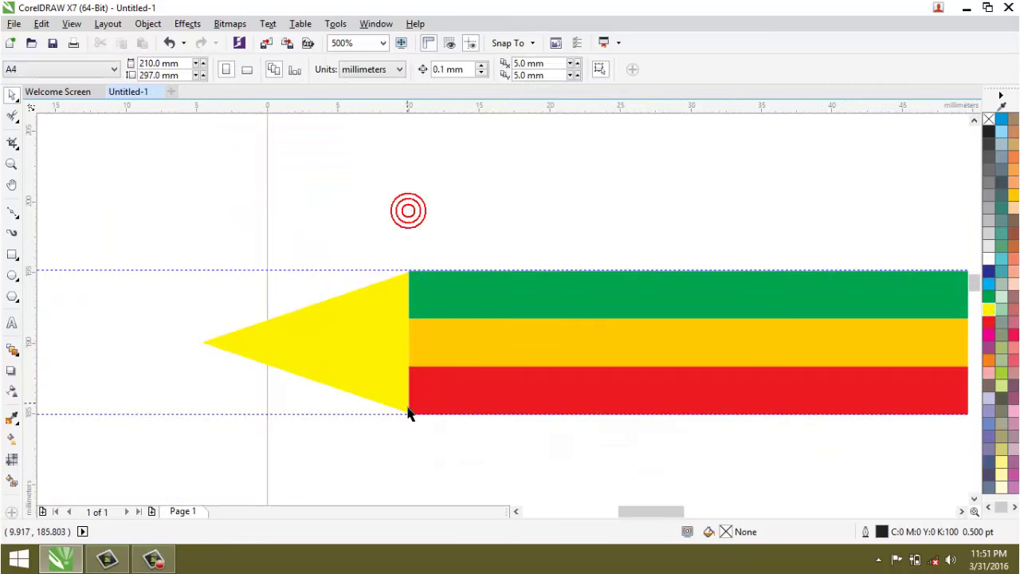
Stretch the yellow triangle's height to about 10.09 mm towards the stripes' outer edges
scroll(396, 285, "up", 4)
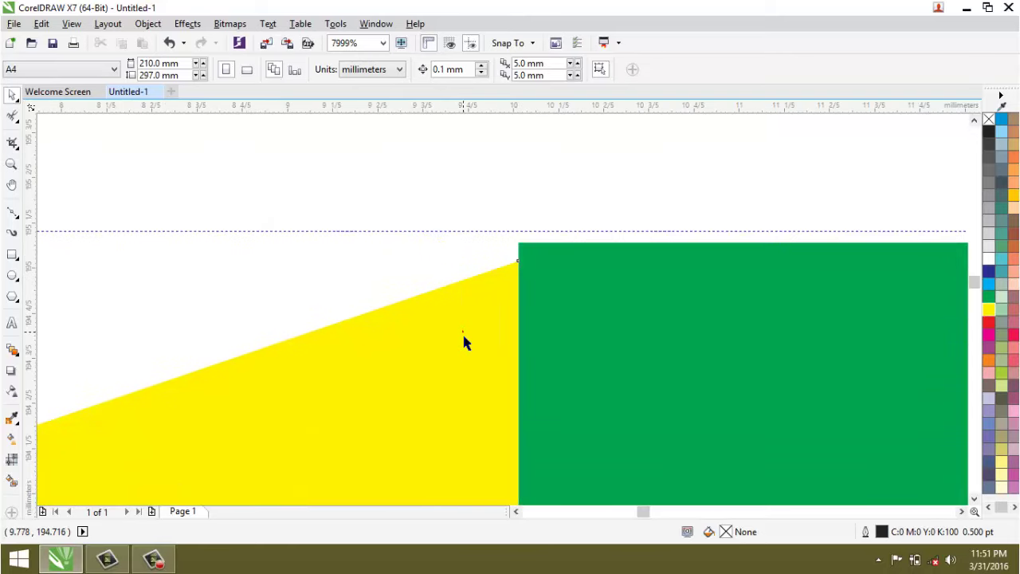
left_click(479, 325)
scroll(476, 344, "down", 5)
scroll(471, 410, "up", 4)
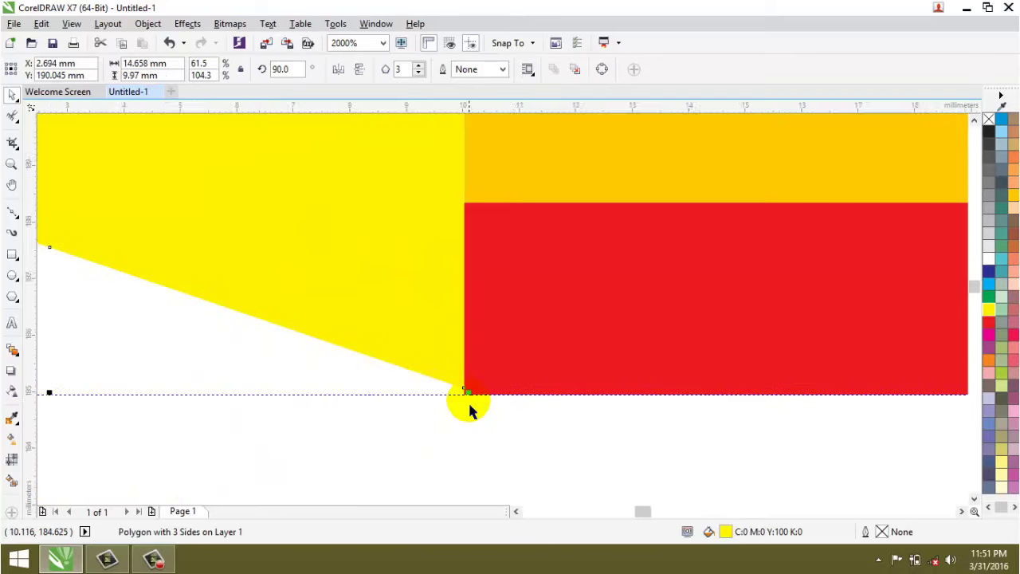
scroll(471, 411, "down", 3)
scroll(447, 270, "up", 2)
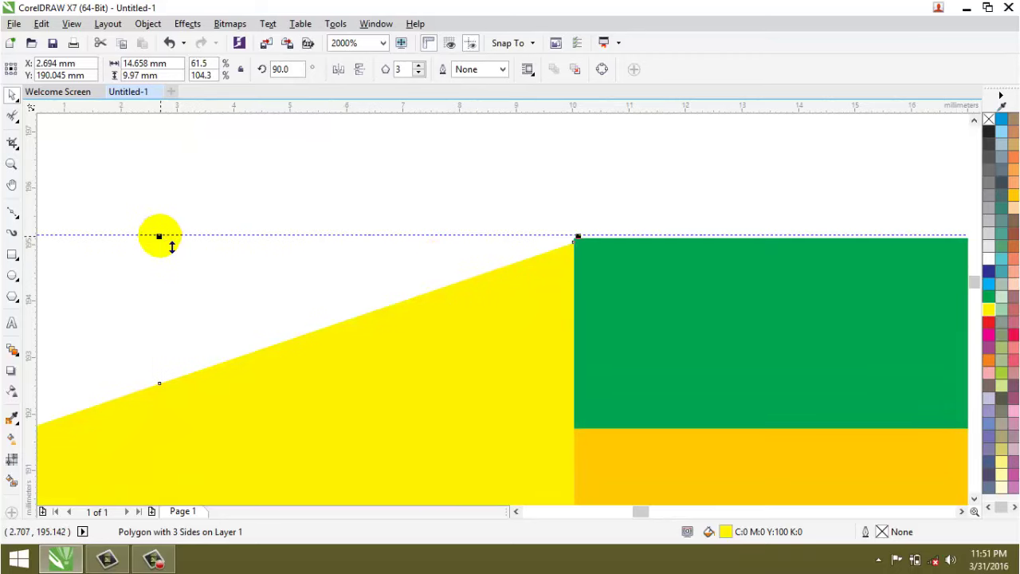
left_click_drag(160, 237, 161, 233)
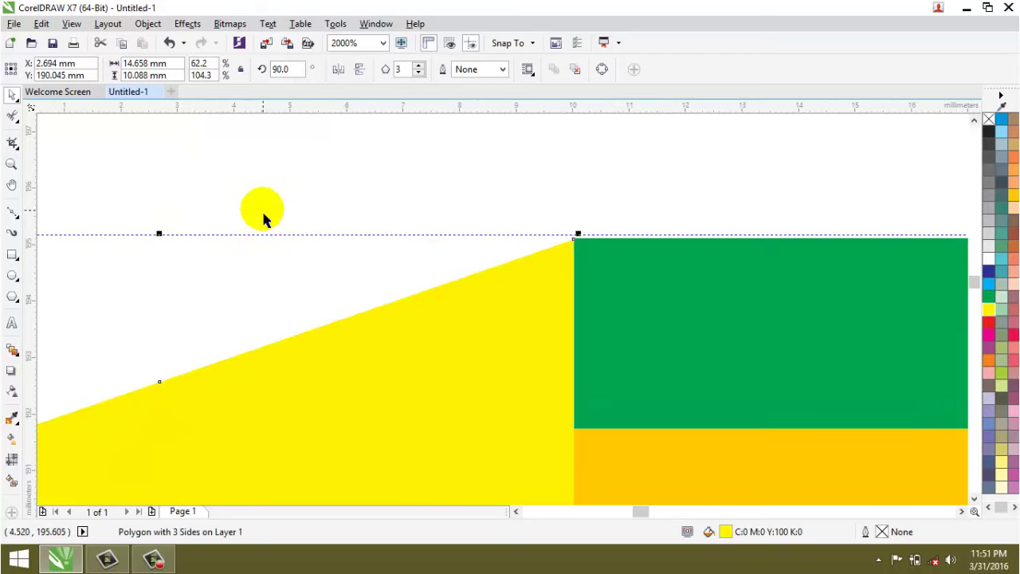
left_click(265, 220)
Fine-tune the triangle's height to about 10.13 mm so its corner meets the green stripe's top edge
left_click(497, 283)
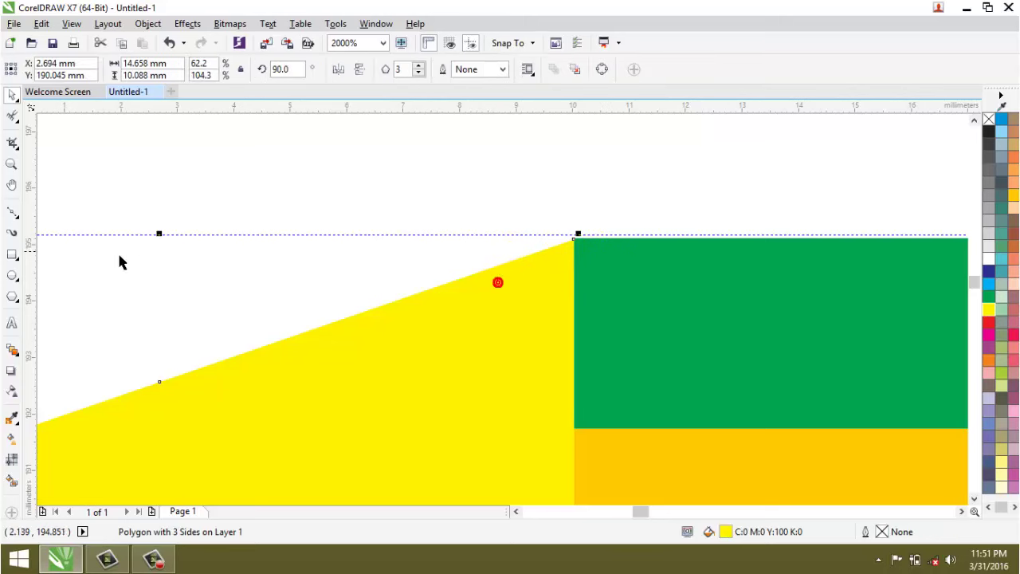
scroll(162, 245, "up", 2)
scroll(161, 242, "down", 1)
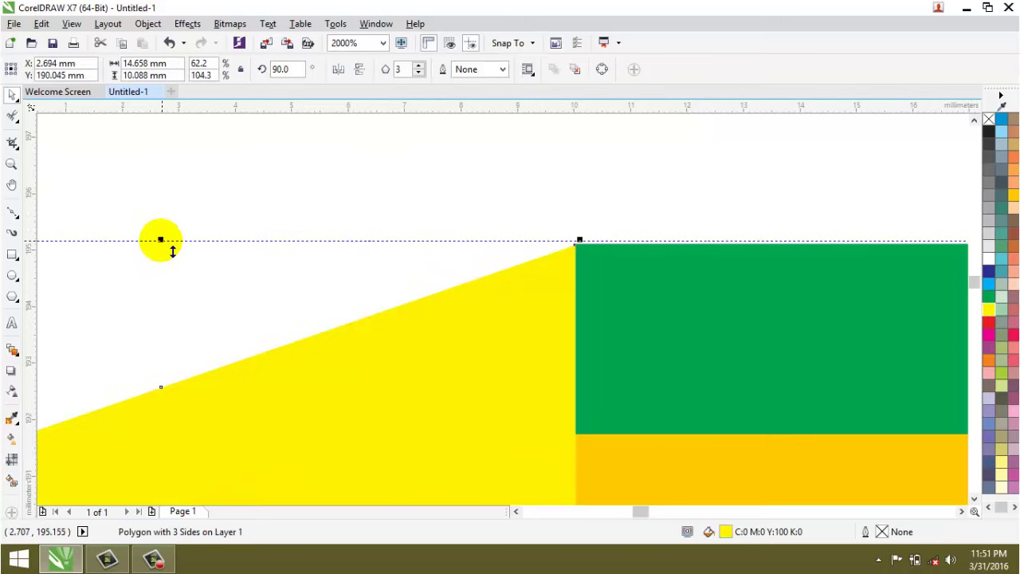
left_click(171, 254)
left_click_drag(170, 253, 170, 250)
left_click(285, 214)
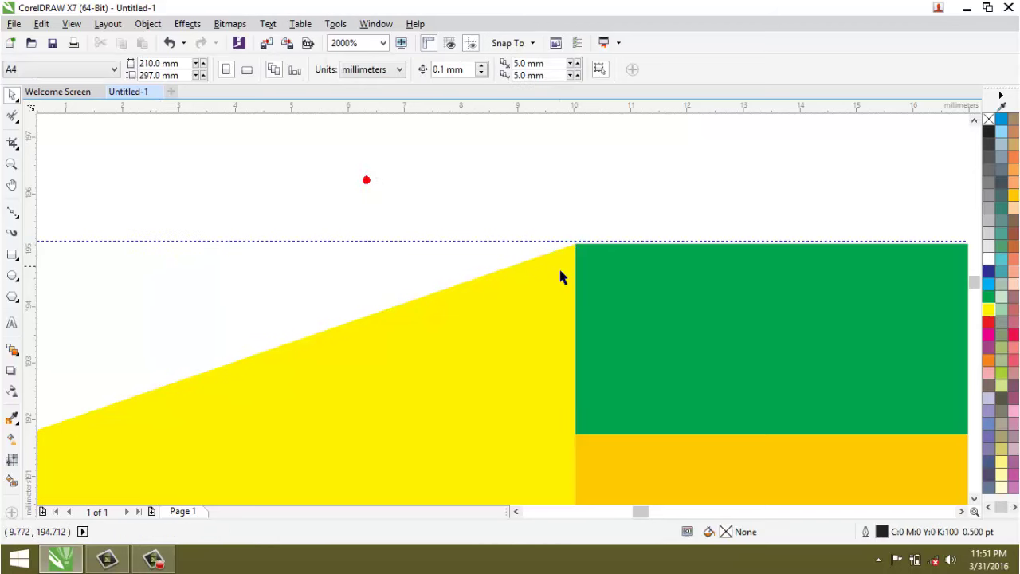
Change the triangular tip's fill to Light Orange (C:0 M:40 Y:80 K:0)
scroll(547, 262, "down", 3)
scroll(550, 323, "down", 2)
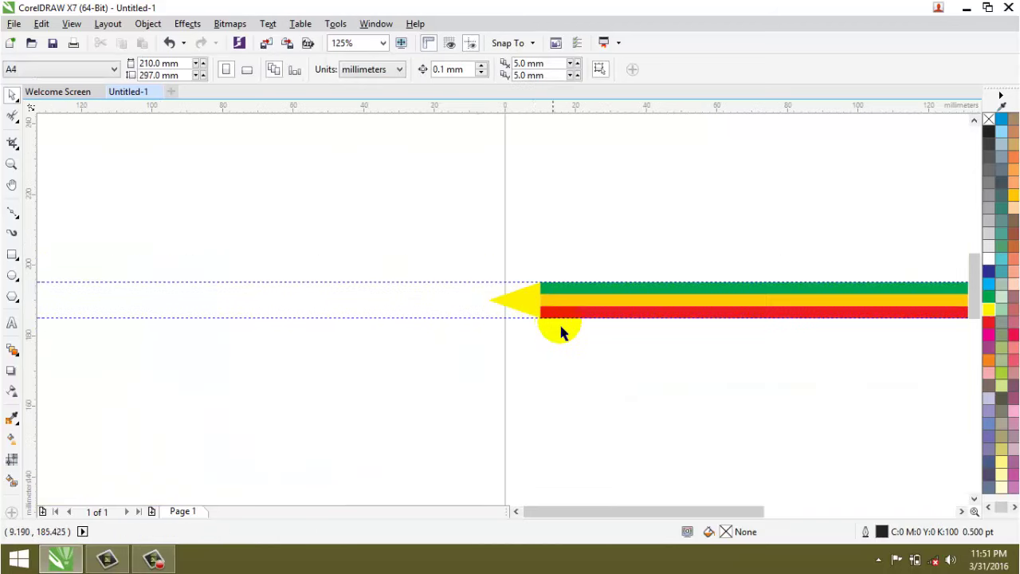
left_click_drag(551, 326, 617, 323)
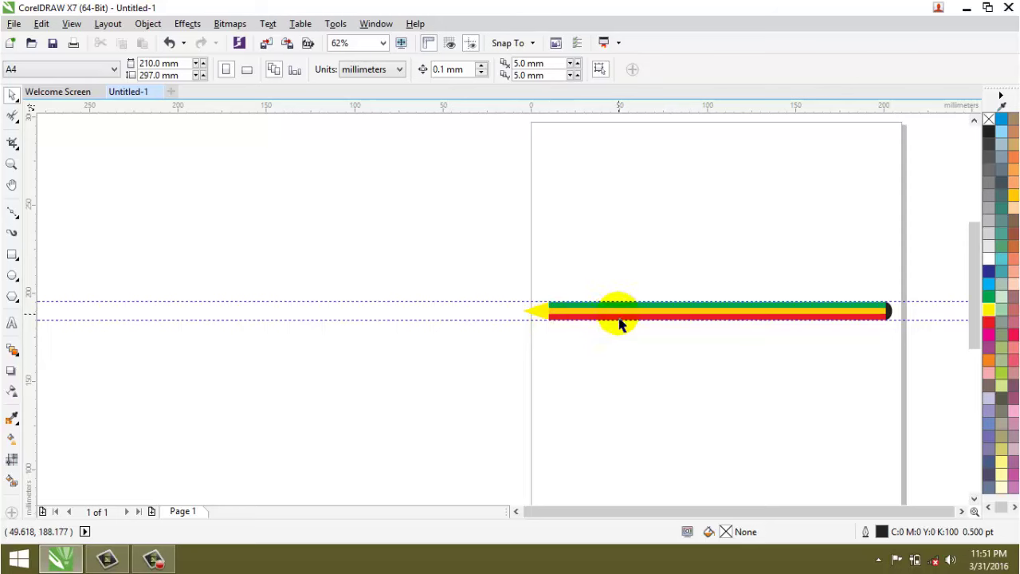
scroll(619, 322, "up", 1)
left_click(468, 306)
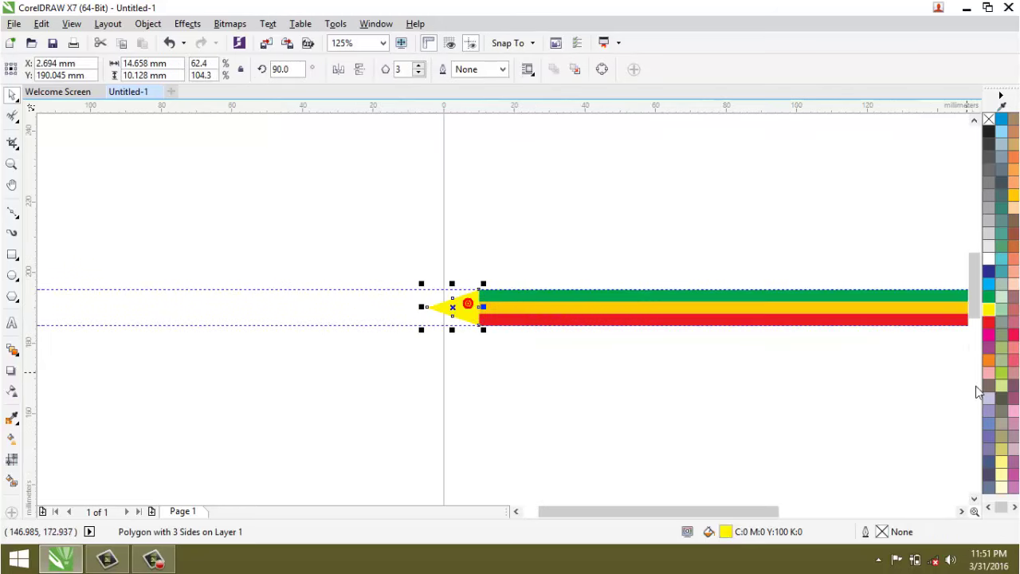
left_click(1002, 470)
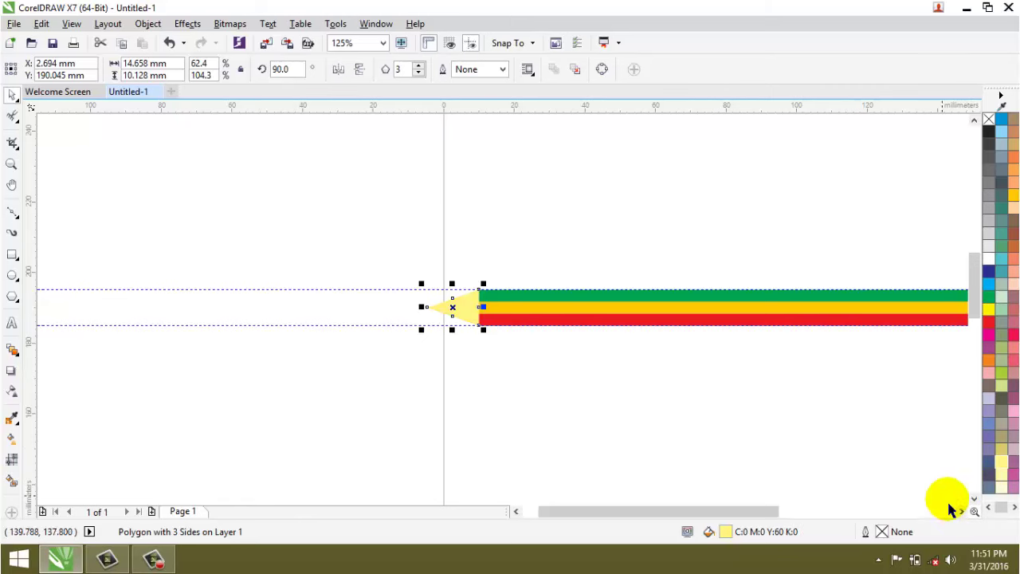
left_click(1013, 508)
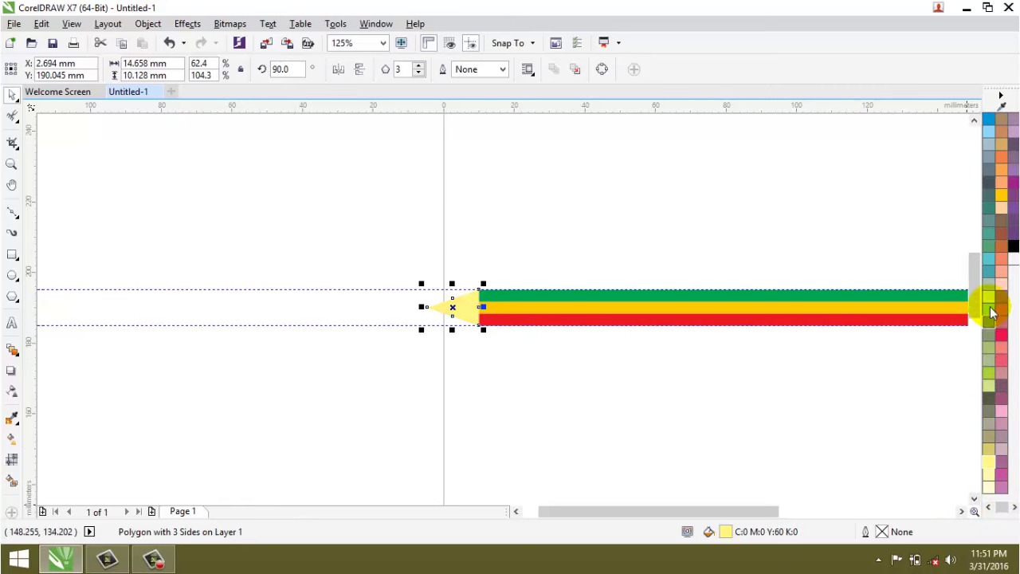
left_click(1002, 198)
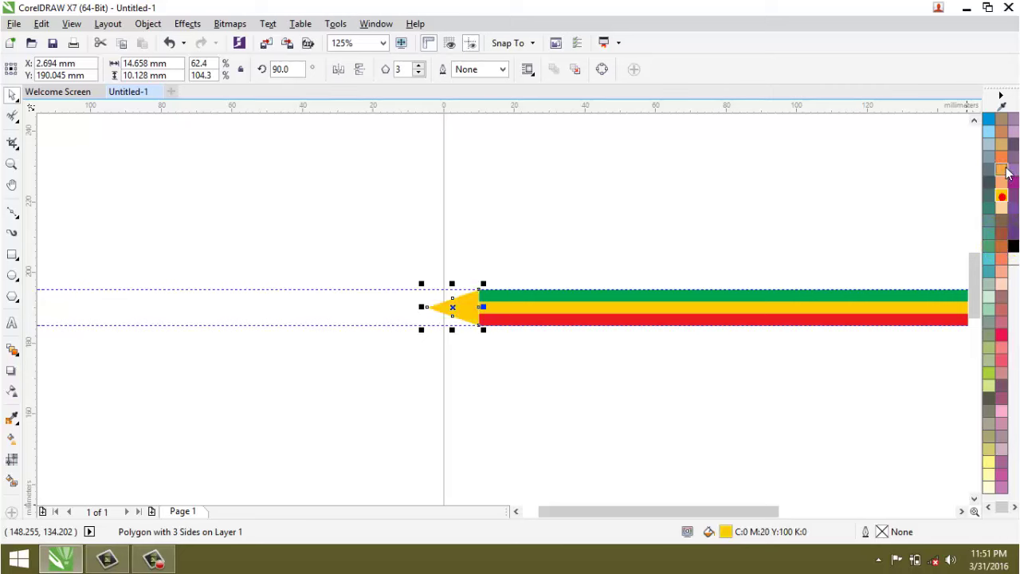
left_click(1005, 171)
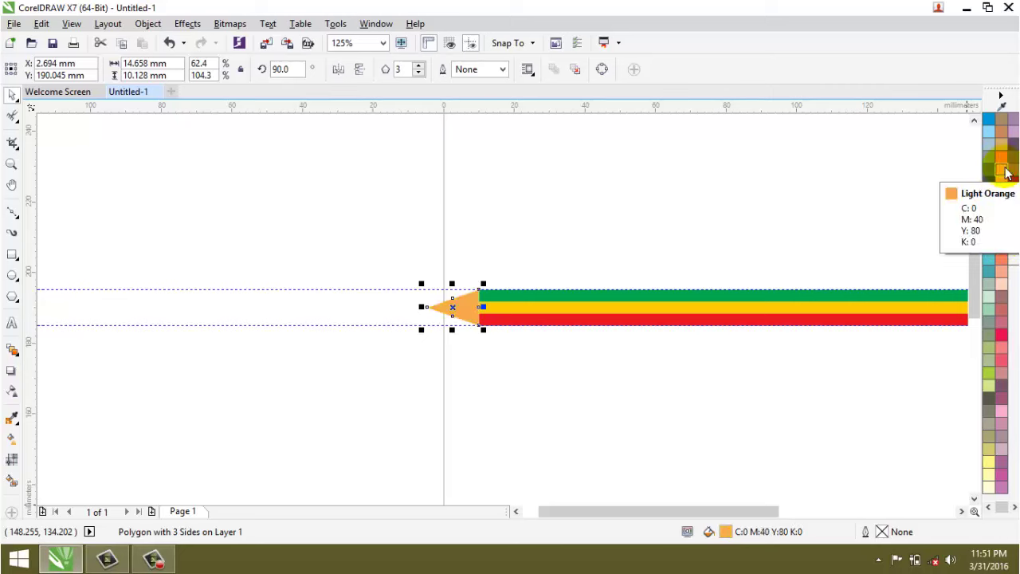
left_click(1003, 175)
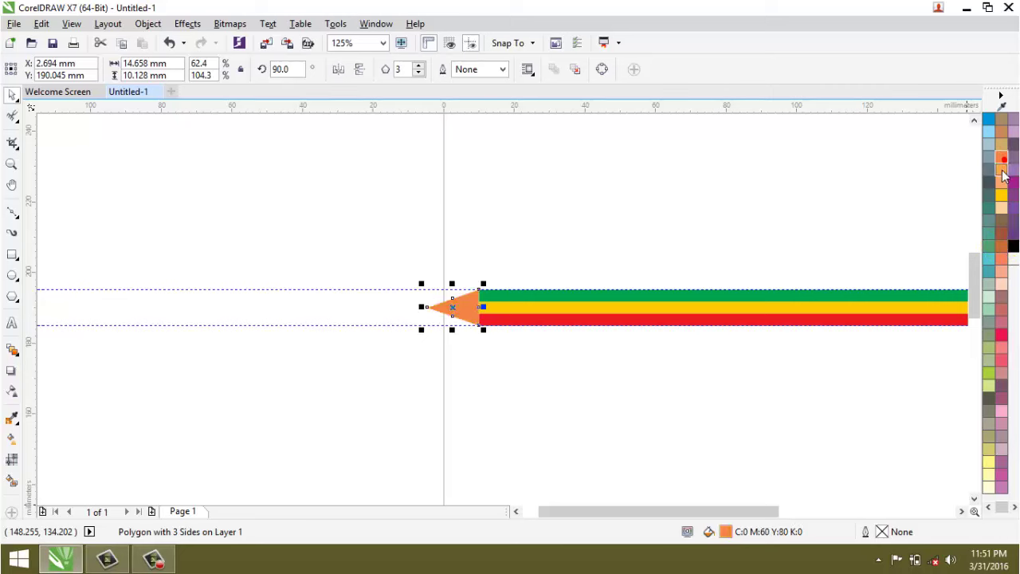
left_click(633, 413)
scroll(451, 326, "down", 1)
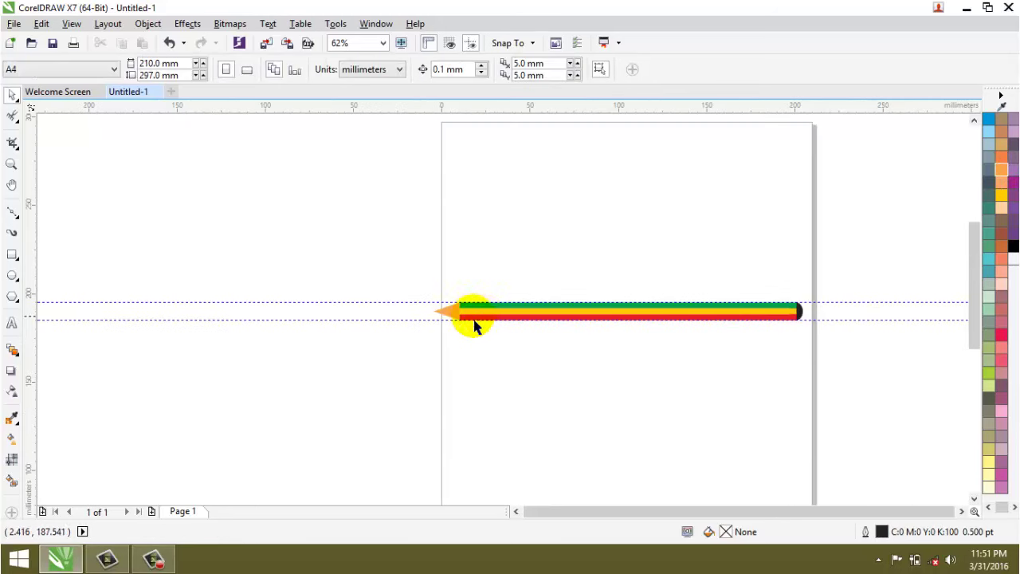
Stretch the orange tip's point outward until the triangle is about 16.63 mm wide
scroll(486, 327, "up", 2)
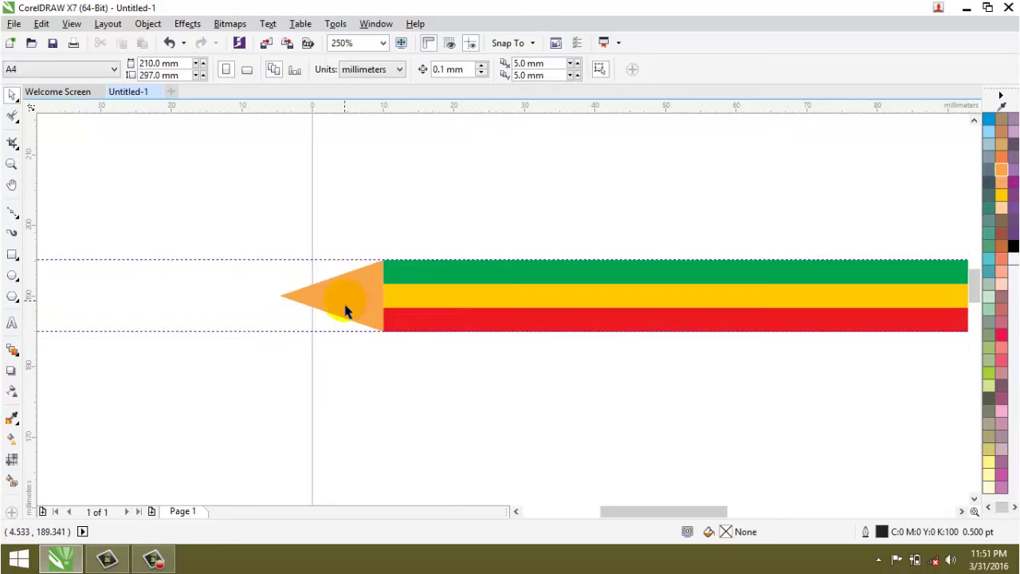
left_click(345, 311)
scroll(276, 310, "up", 2)
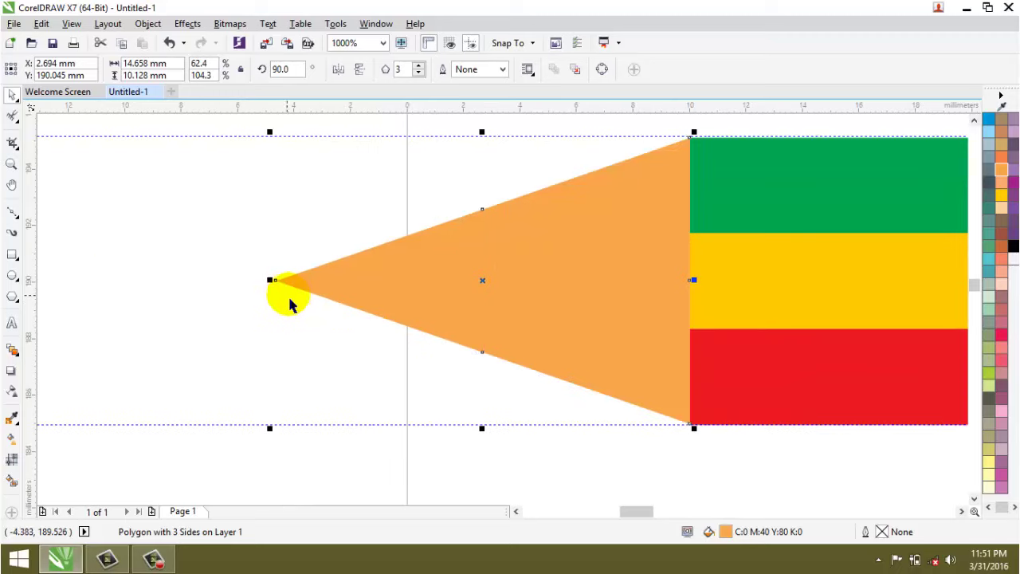
left_click_drag(277, 288, 224, 285)
left_click(307, 416)
scroll(297, 341, "down", 2)
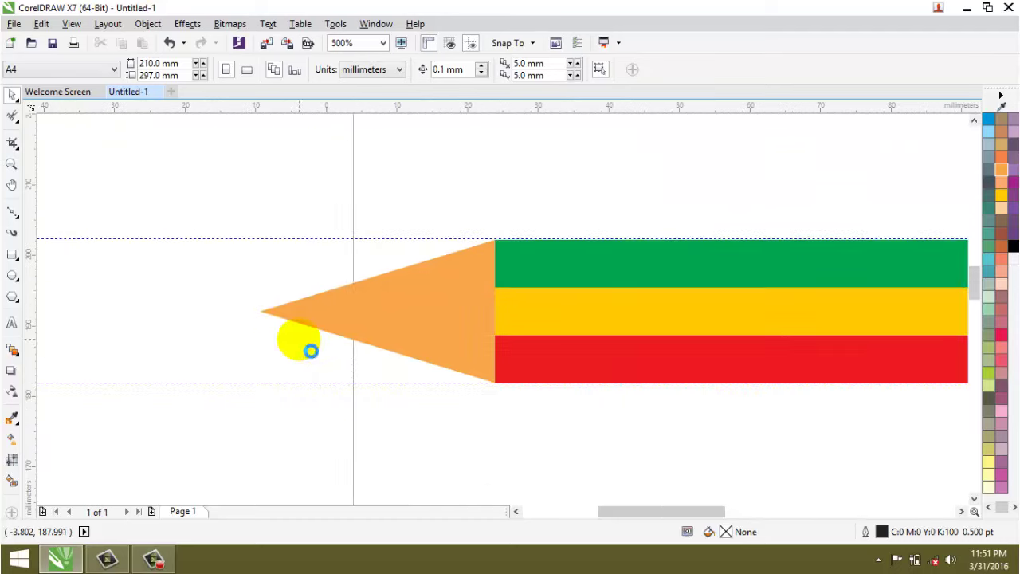
scroll(321, 347, "down", 2)
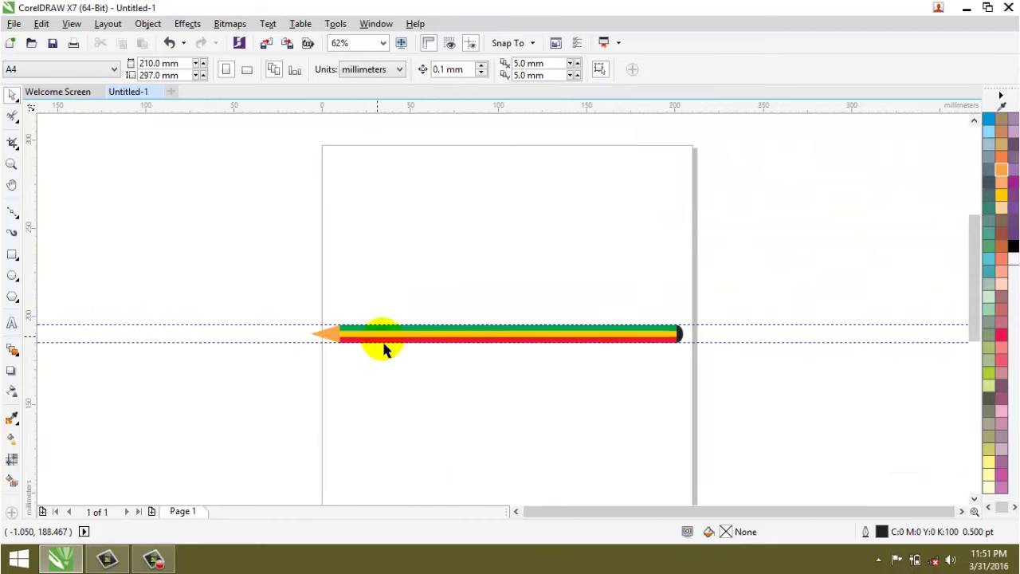
Make a copy of the orange tip scaled down about its centre to about 4.54 mm wide and 2.76 mm high
scroll(296, 337, "up", 2)
left_click(305, 296)
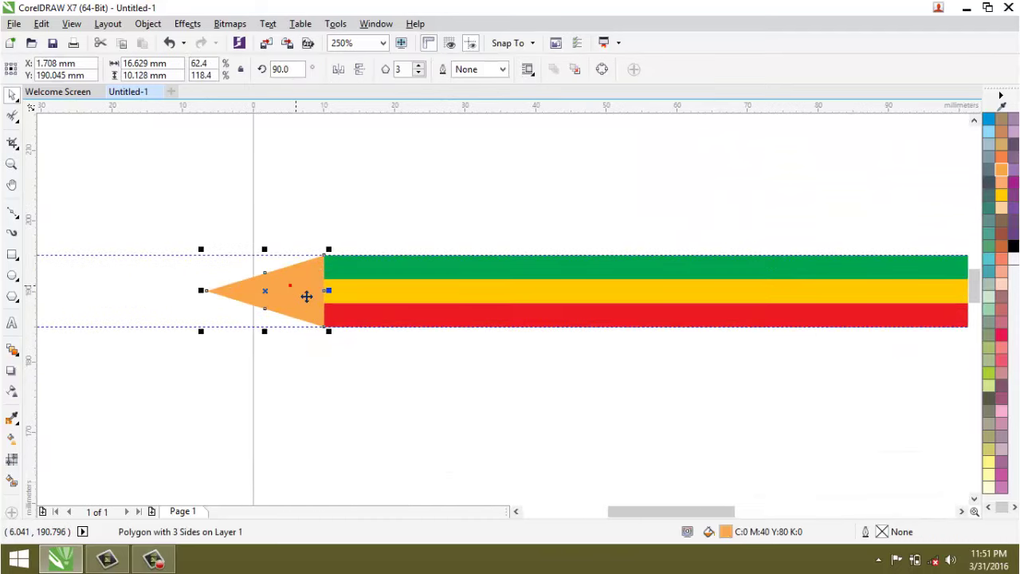
scroll(307, 297, "up", 1)
left_click_drag(356, 218, 272, 271)
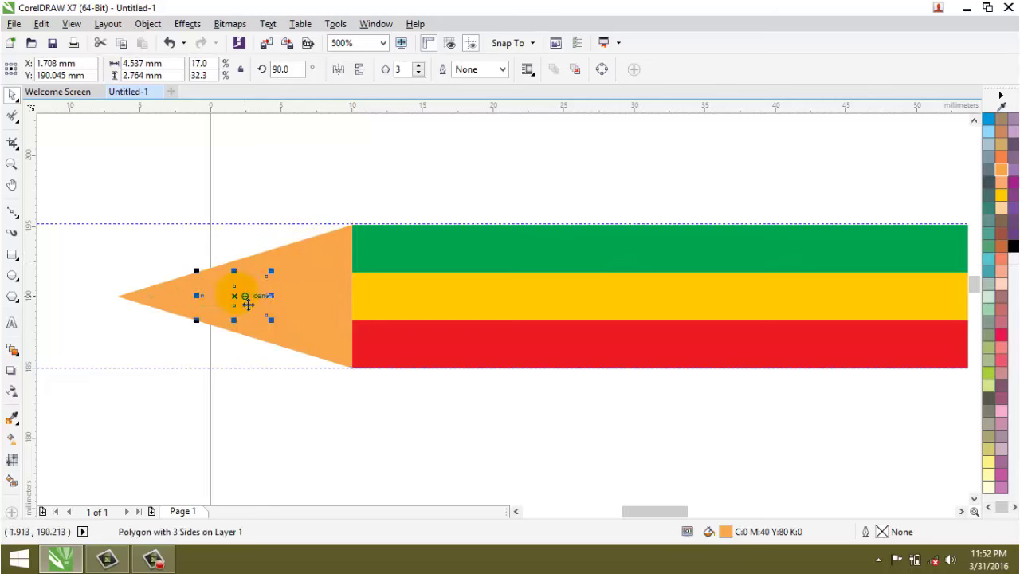
left_click(300, 260, "shift")
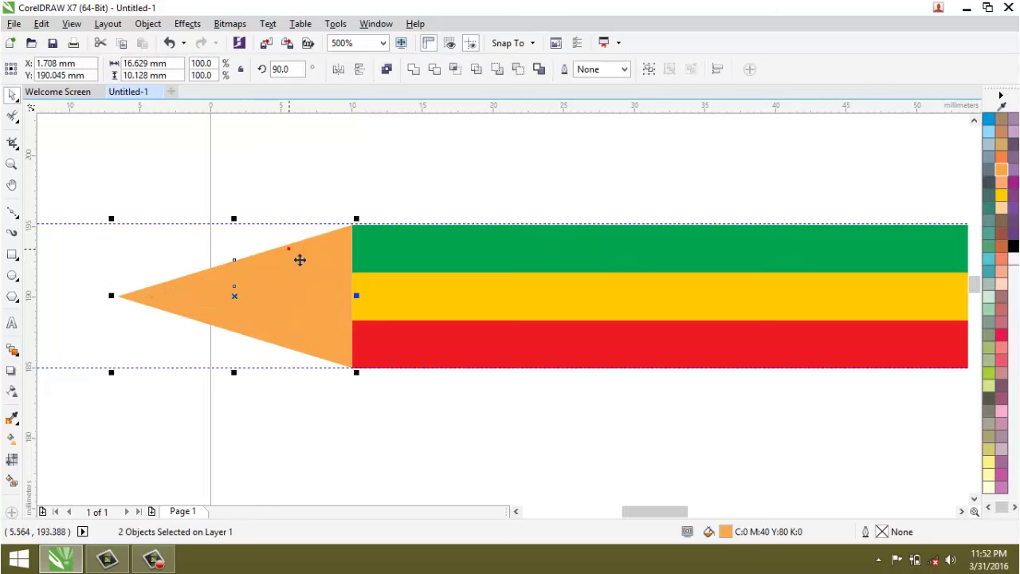
mouse_move(300, 260)
left_mouse_down()
mouse_move(221, 212)
mouse_move(241, 204)
left_mouse_up()
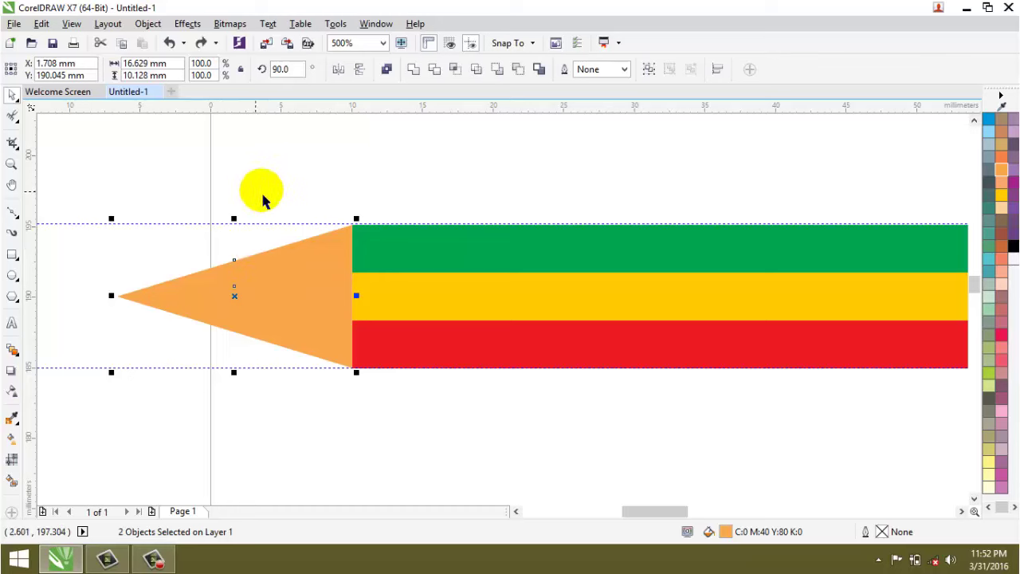
left_click(264, 197)
Fill the small inner triangle with 80% black (C:0 M:0 Y:0 K:80)
left_click(271, 305)
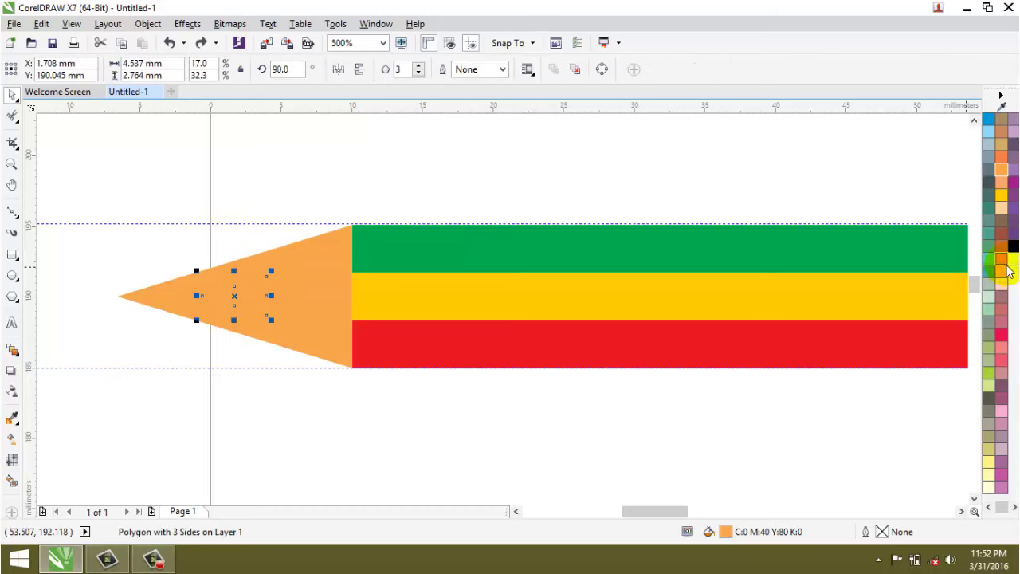
left_click(990, 511)
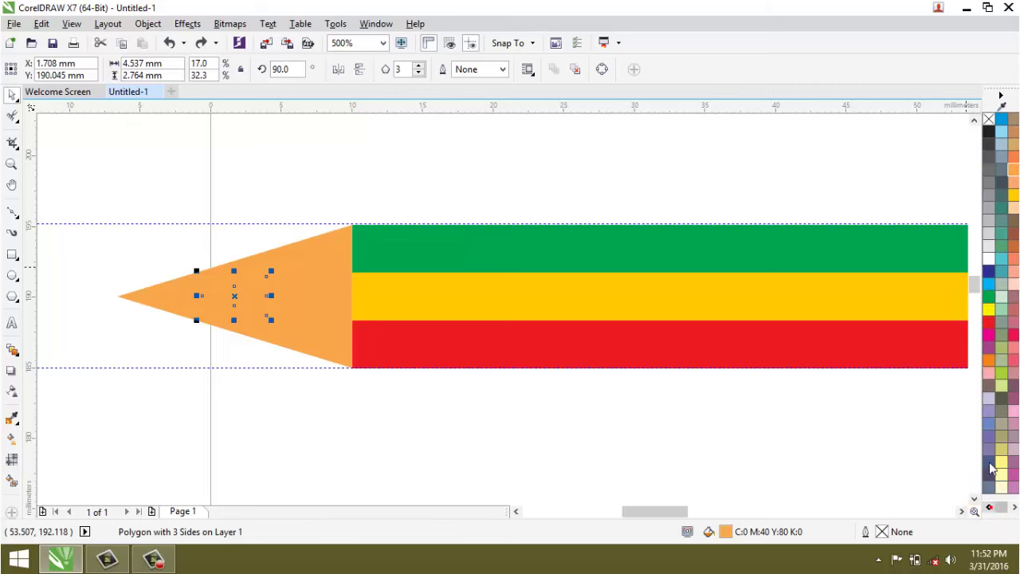
left_click(989, 180)
left_click(989, 158)
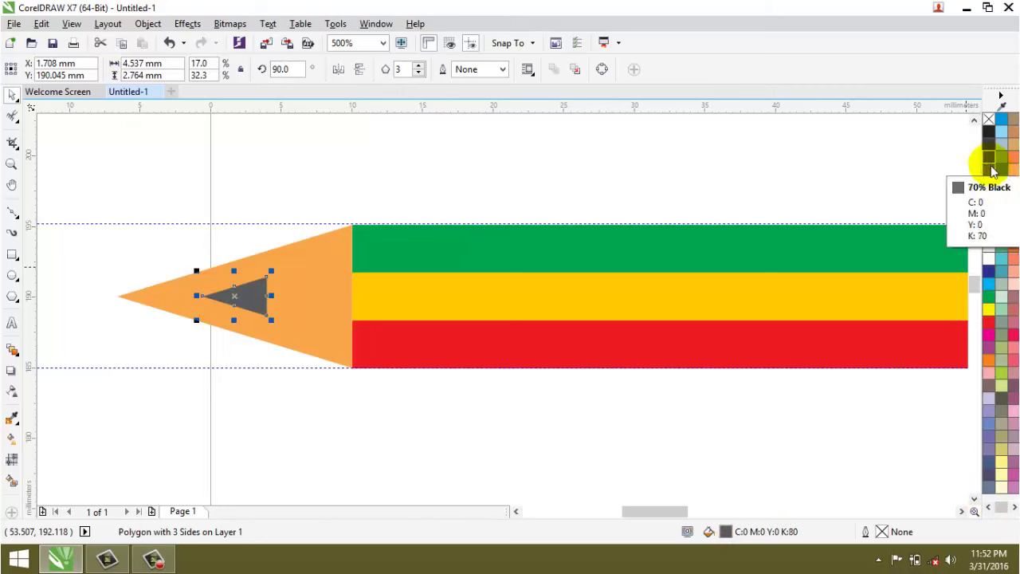
Align the small dark triangle with the left edge of the orange tip to form the pencil's lead point
left_click(268, 310)
left_click(301, 261, "shift")
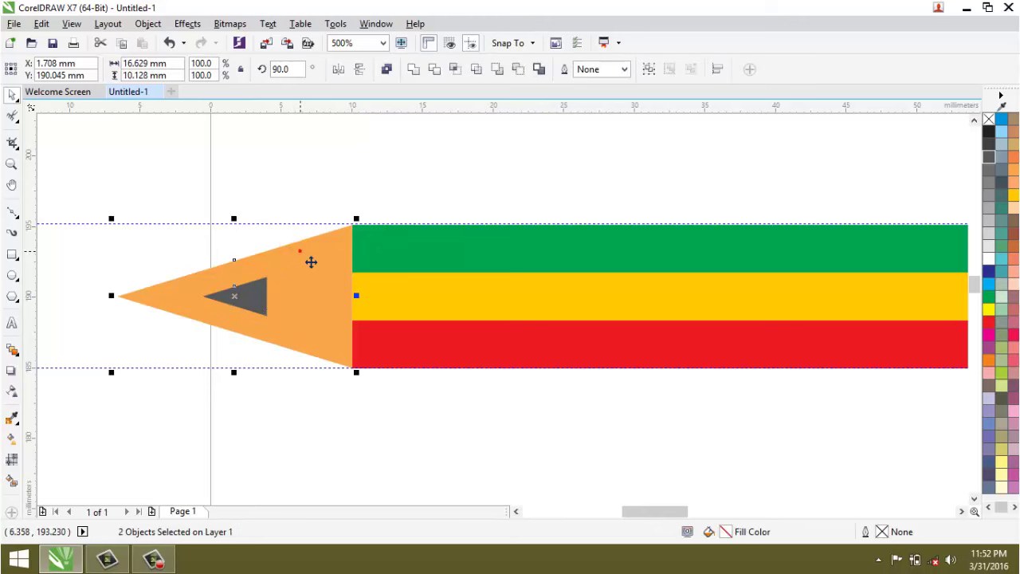
key("l")
left_click(273, 194)
left_click(174, 312)
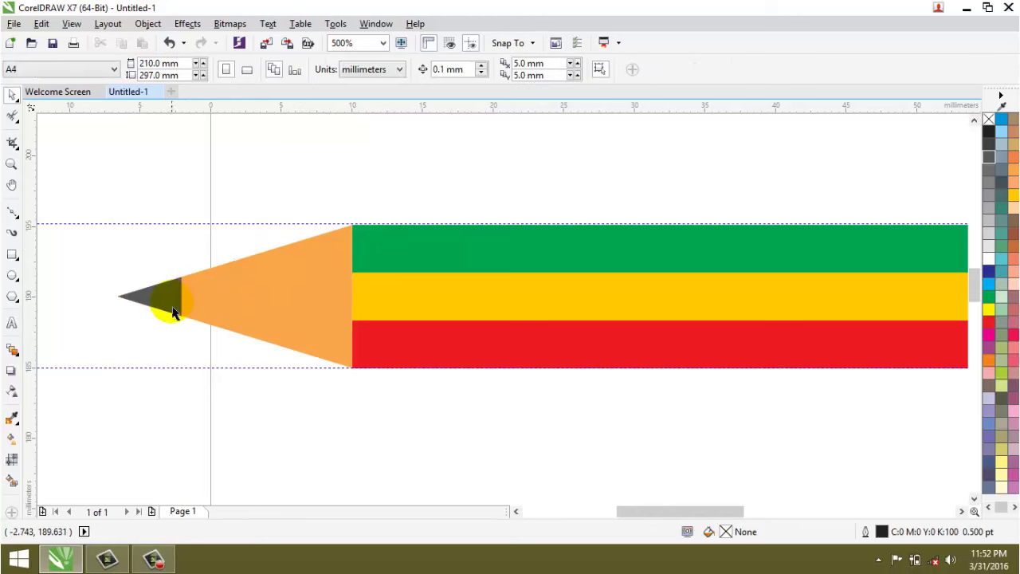
Examine the finished tip up close and the pencil as a whole, ending with the full pencil framed in view
scroll(174, 313, "down", 2)
scroll(168, 324, "down", 1)
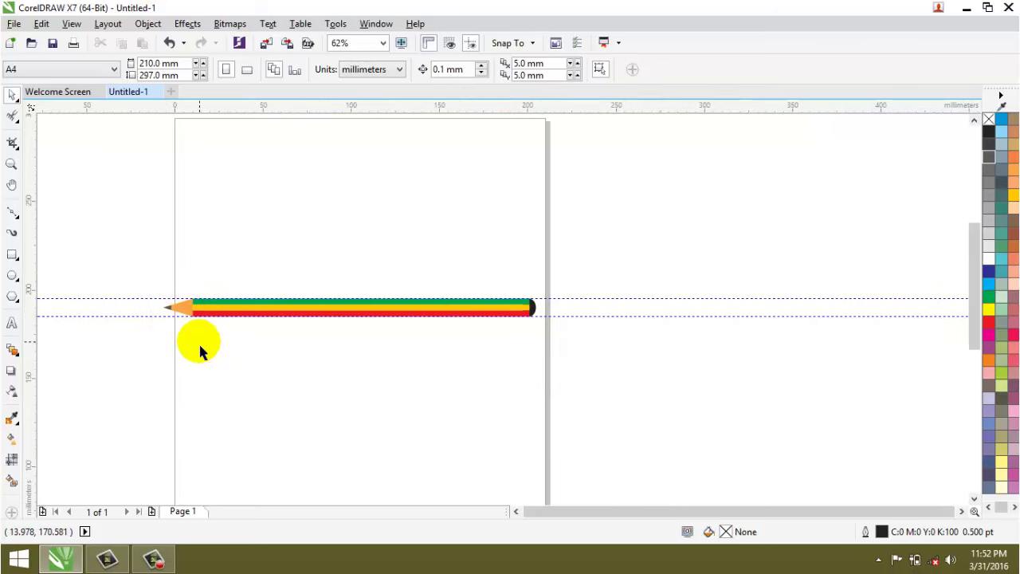
scroll(203, 345, "up", 1)
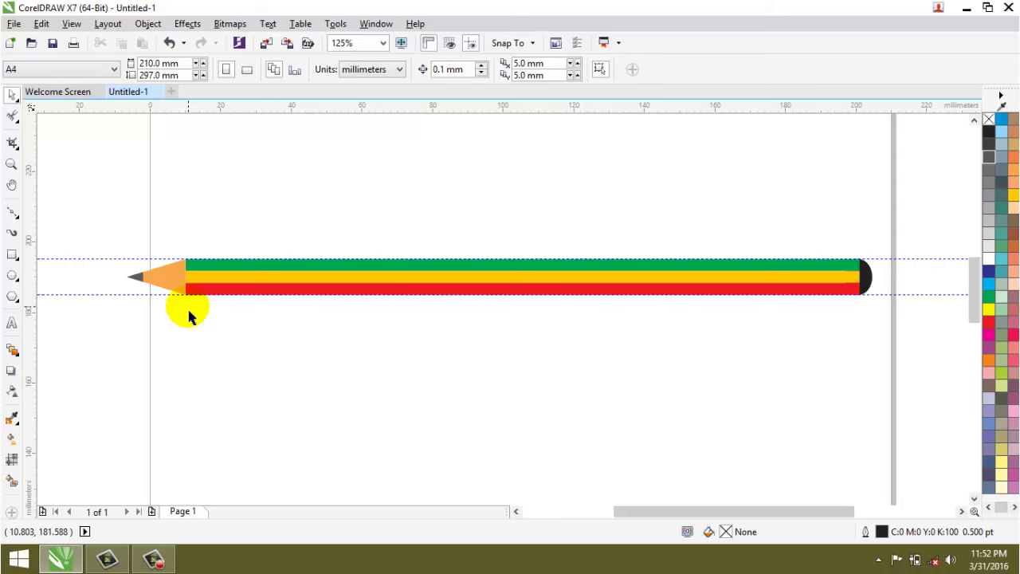
scroll(159, 285, "up", 3)
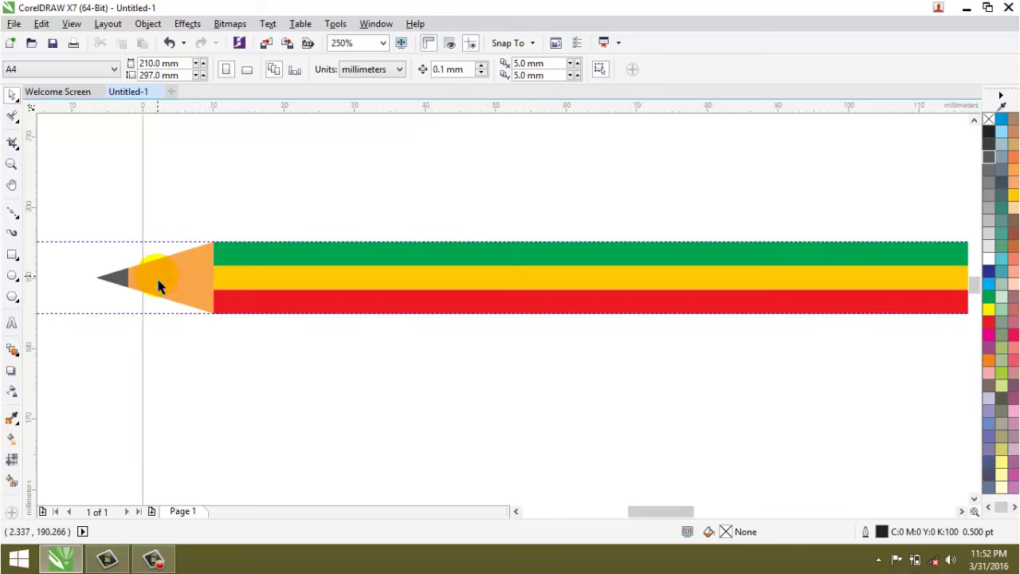
scroll(199, 281, "down", 1)
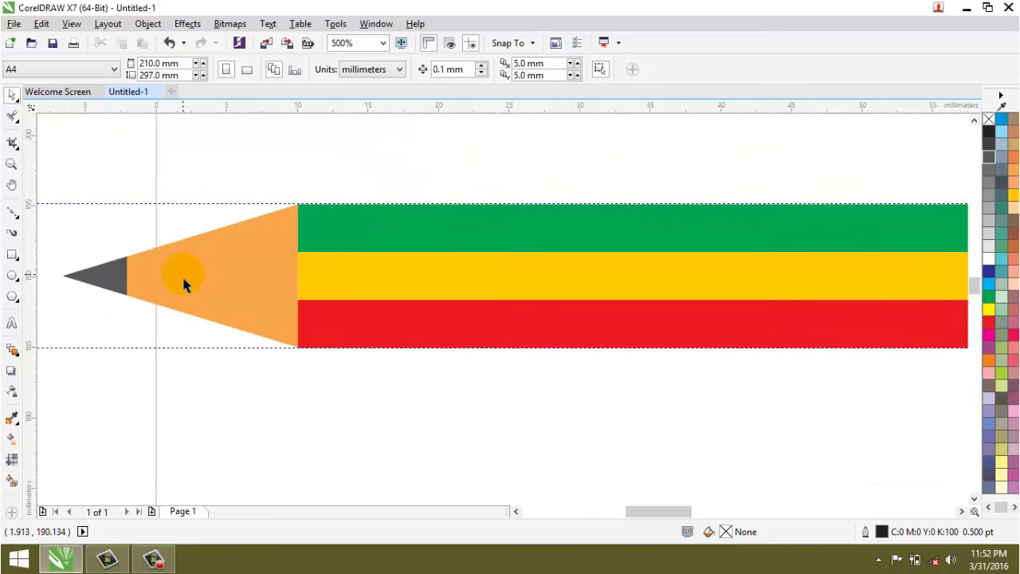
scroll(183, 279, "down", 3)
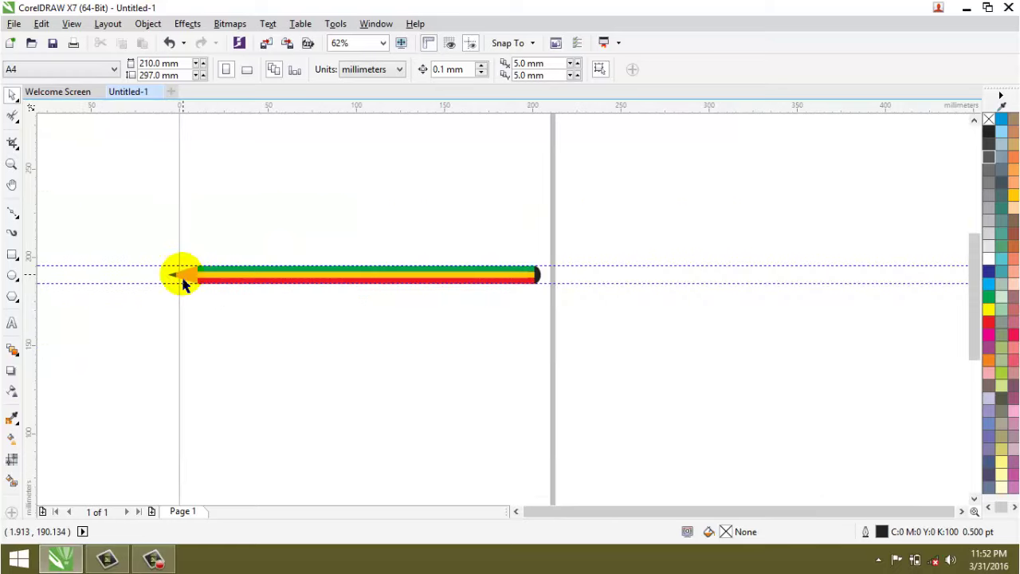
left_click(12, 164)
mouse_move(124, 239)
left_mouse_down()
mouse_move(683, 342)
mouse_move(526, 321)
mouse_move(574, 319)
left_mouse_up()
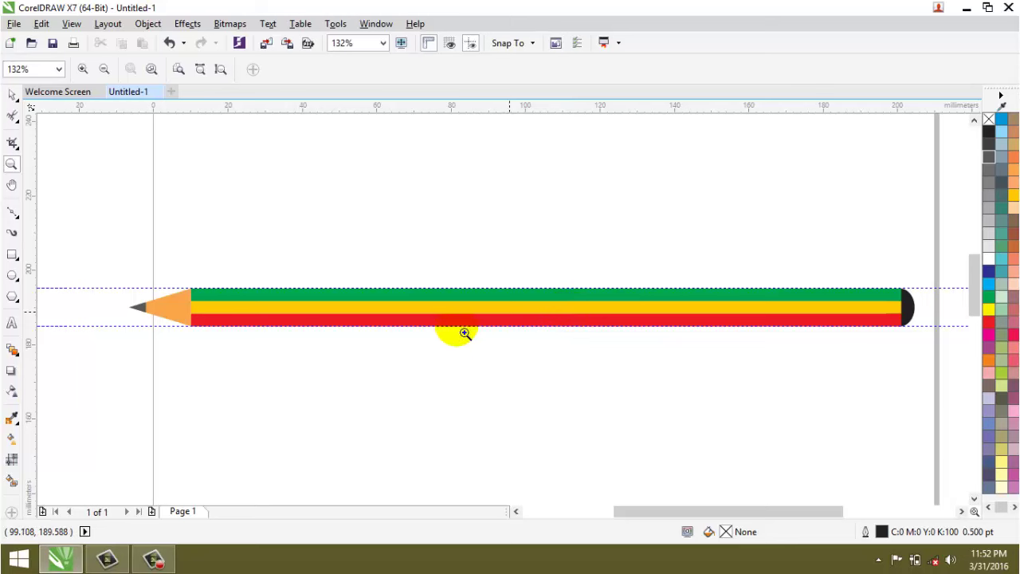
Save the drawing as pencil in CDR format in the mywork folder
key("ctrl+s")
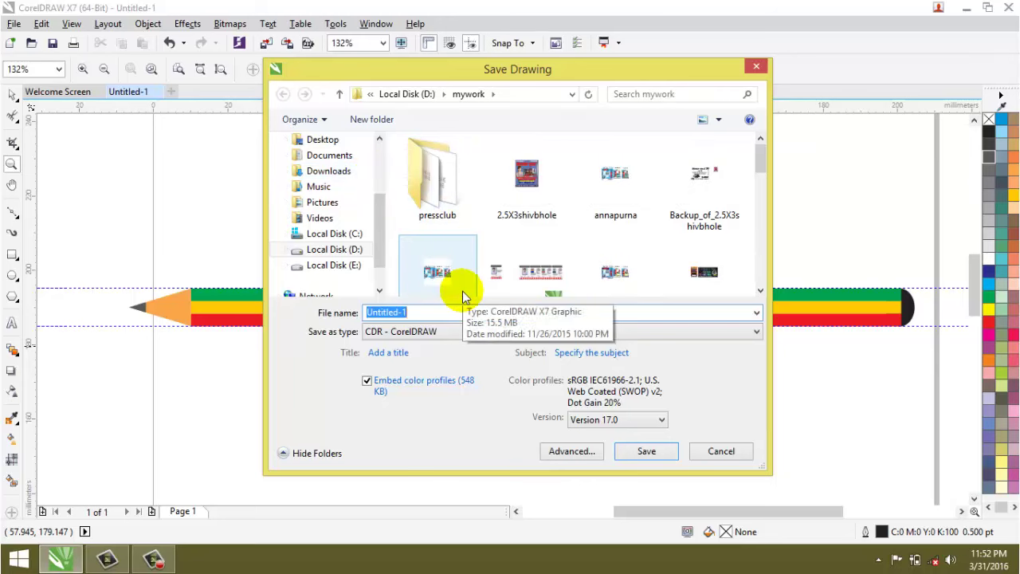
type("pencil")
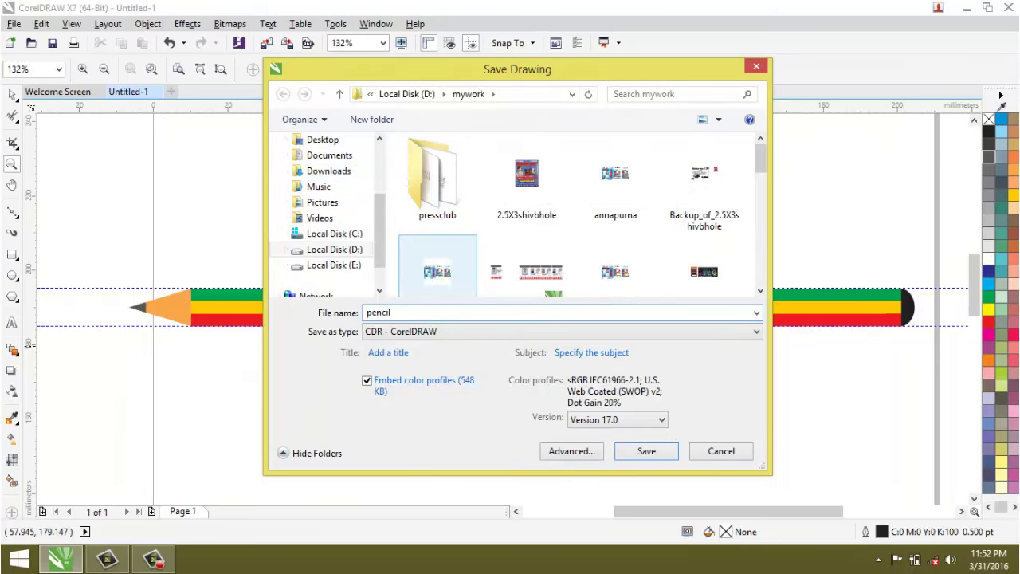
left_click(634, 454)
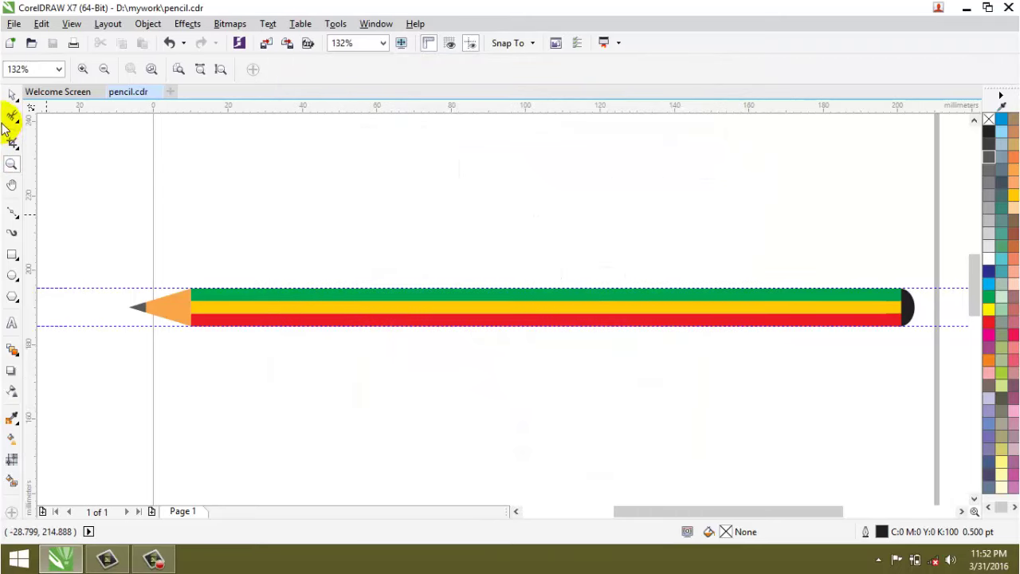
Delete the two horizontal guidelines along the pencil's upper and lower edges
left_click(12, 95)
left_click(93, 288)
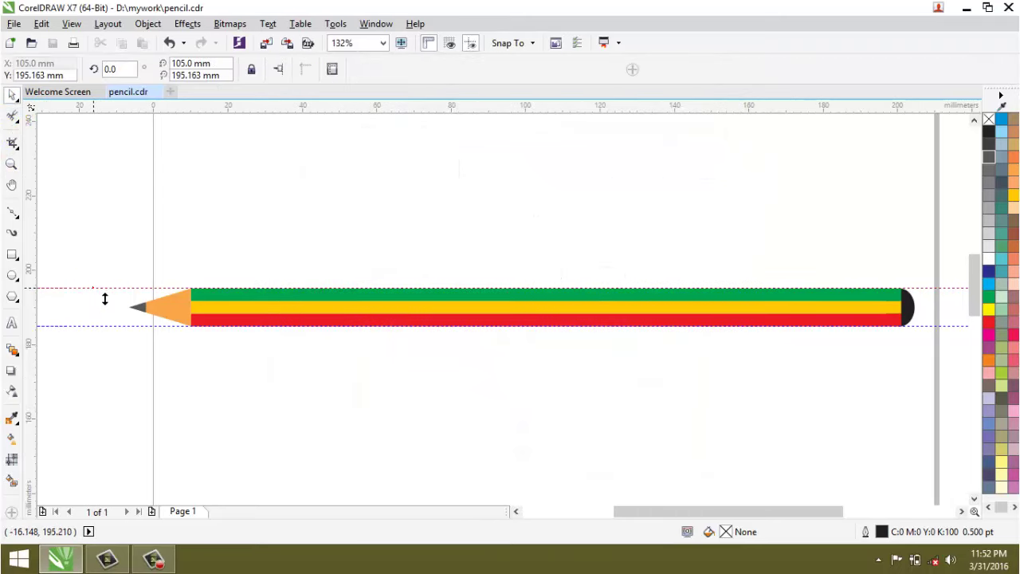
key("Delete")
left_click(115, 338)
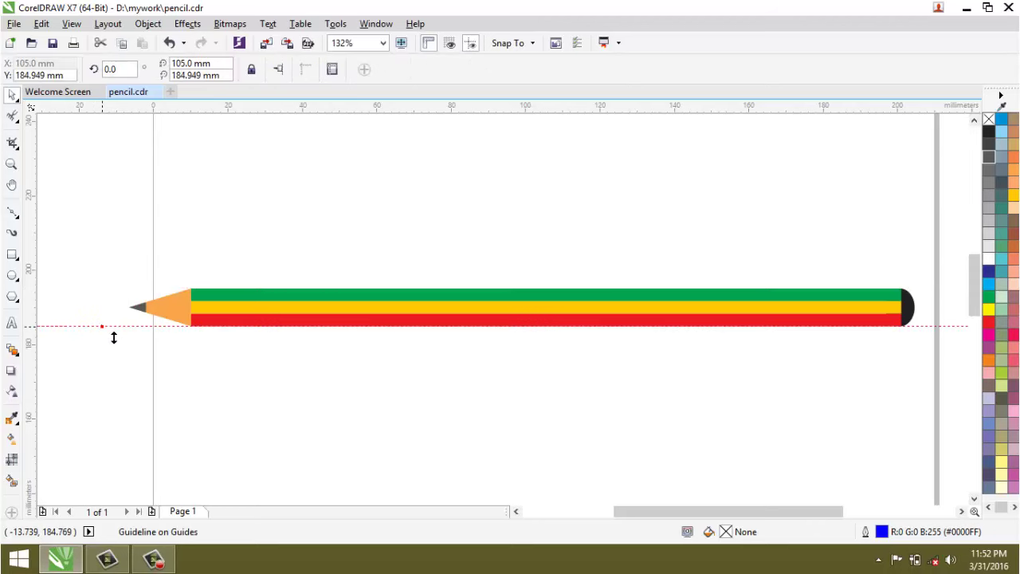
key("Delete")
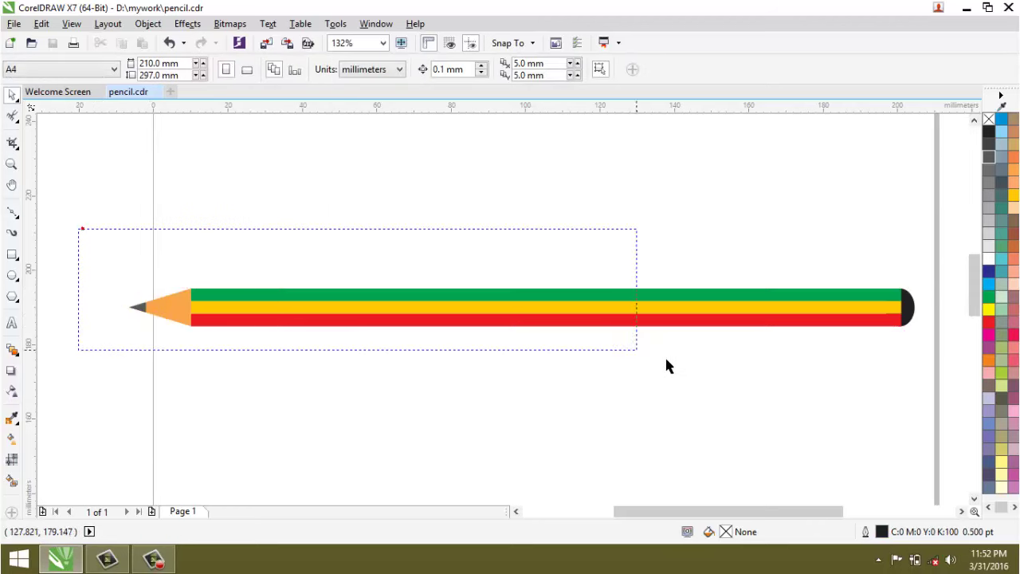
Select all six parts of the pencil and group them into one object
mouse_move(668, 365)
left_mouse_down()
mouse_move(927, 363)
mouse_move(915, 368)
left_mouse_up()
right_click(835, 312)
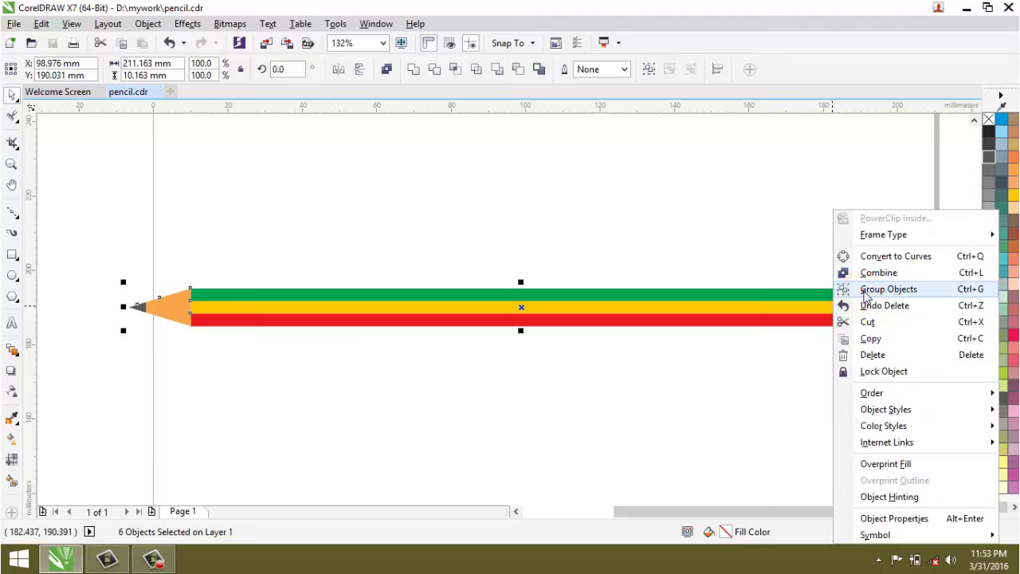
left_click(849, 288)
Scale the pencil group to about 76 % and tilt it about 24° so its lead points down to the left
mouse_move(920, 282)
left_mouse_down()
mouse_move(753, 205)
mouse_move(783, 182)
mouse_move(790, 199)
mouse_move(699, 212)
mouse_move(703, 221)
left_mouse_up()
scroll(699, 251, "down", 2)
left_click_drag(678, 263, 695, 250)
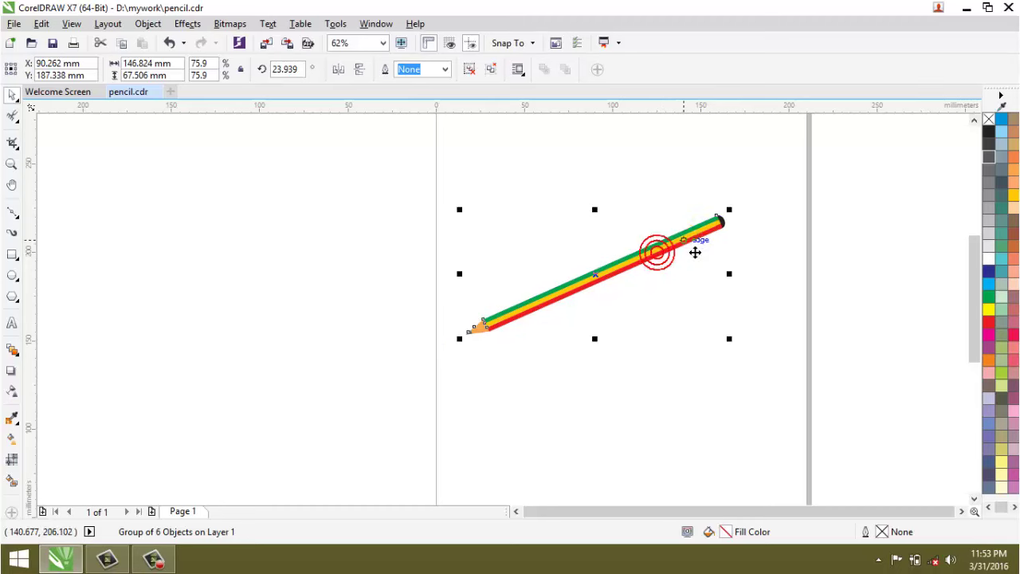
Shift the tilted pencil slightly right and up, centred at about X 98 mm, Y 189 mm, and deselect it
scroll(694, 251, "up", 2)
left_click(832, 264)
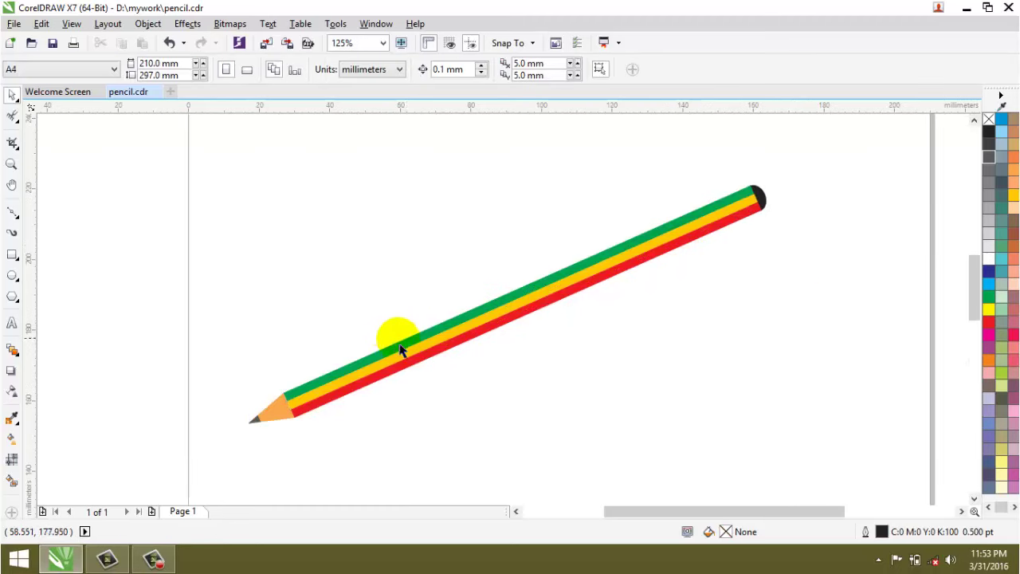
left_click_drag(427, 356, 451, 349)
left_click(374, 286)
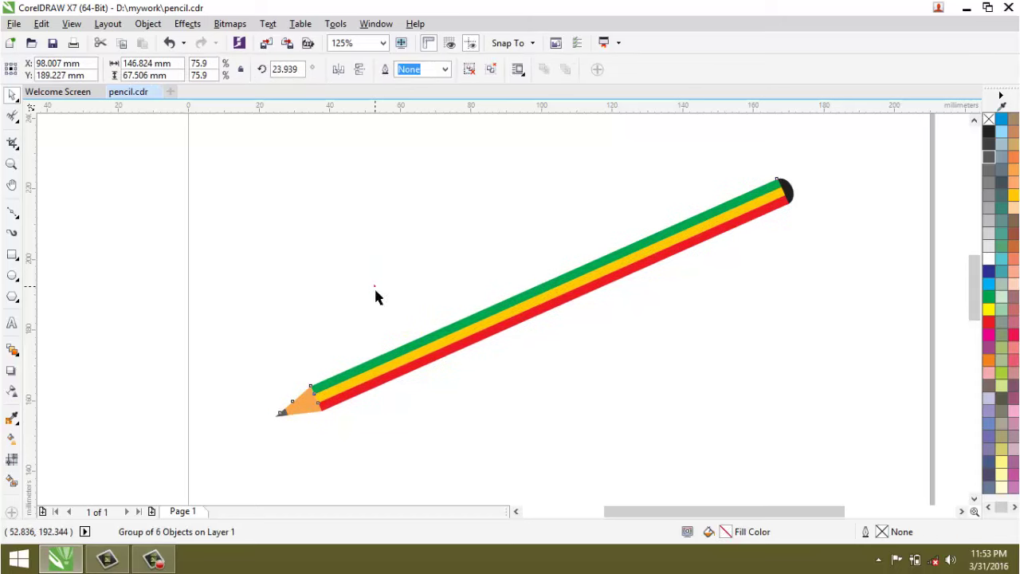
Handwrite a capital H about 15 mm tall with the Freehand tool in the empty area above the pencil's tip
left_click(11, 118)
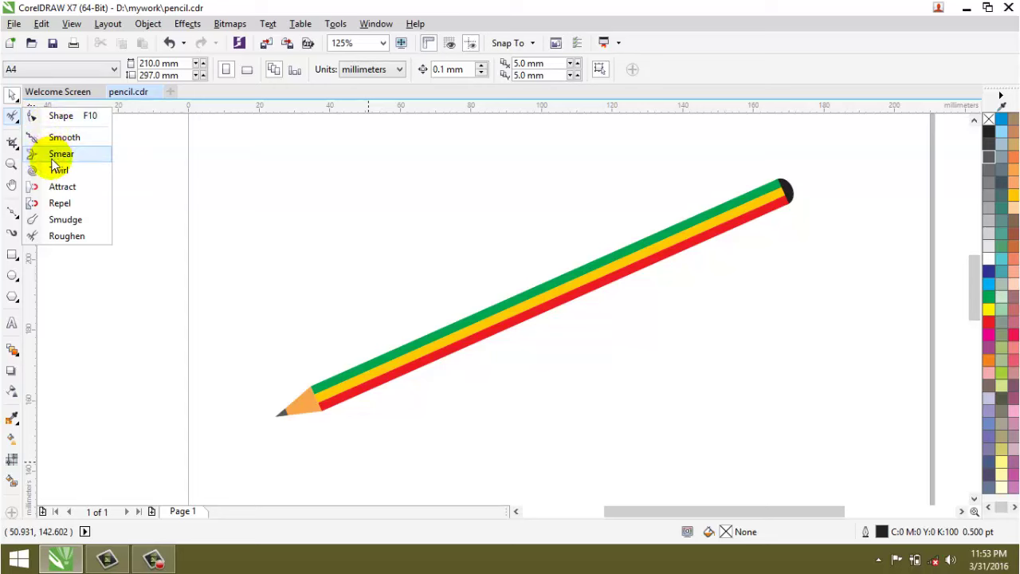
left_click(11, 143)
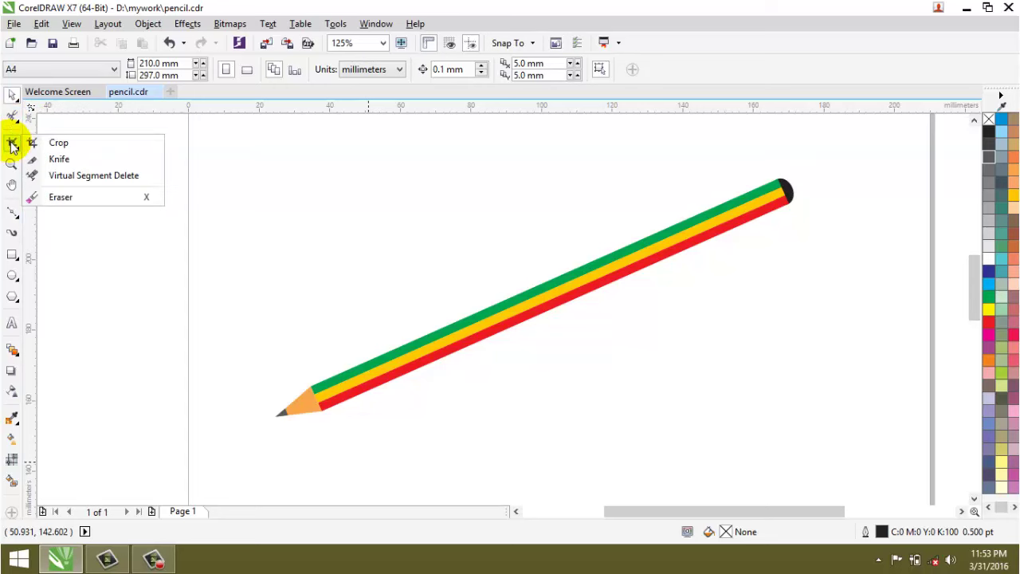
left_click(12, 211)
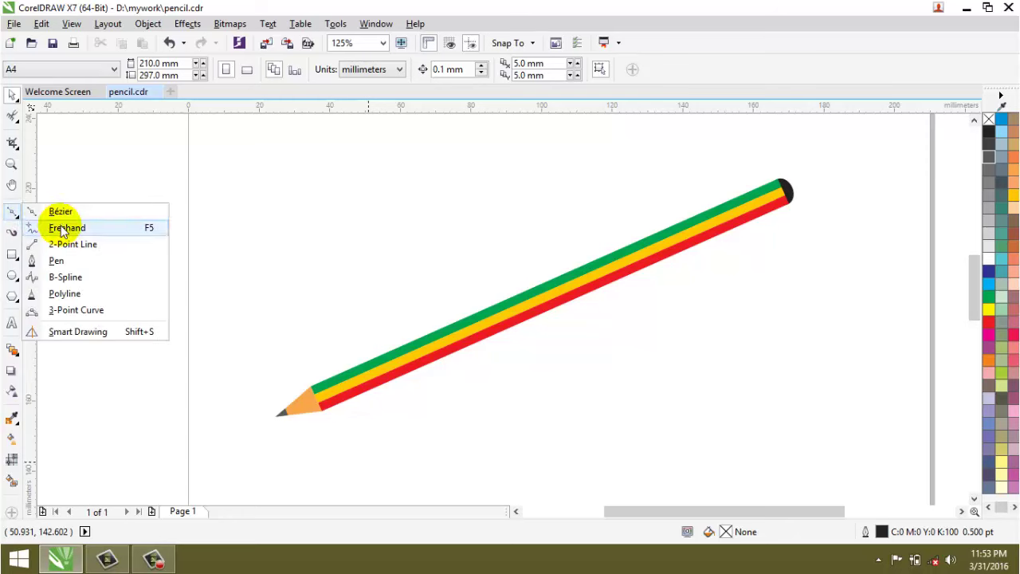
left_click(61, 227)
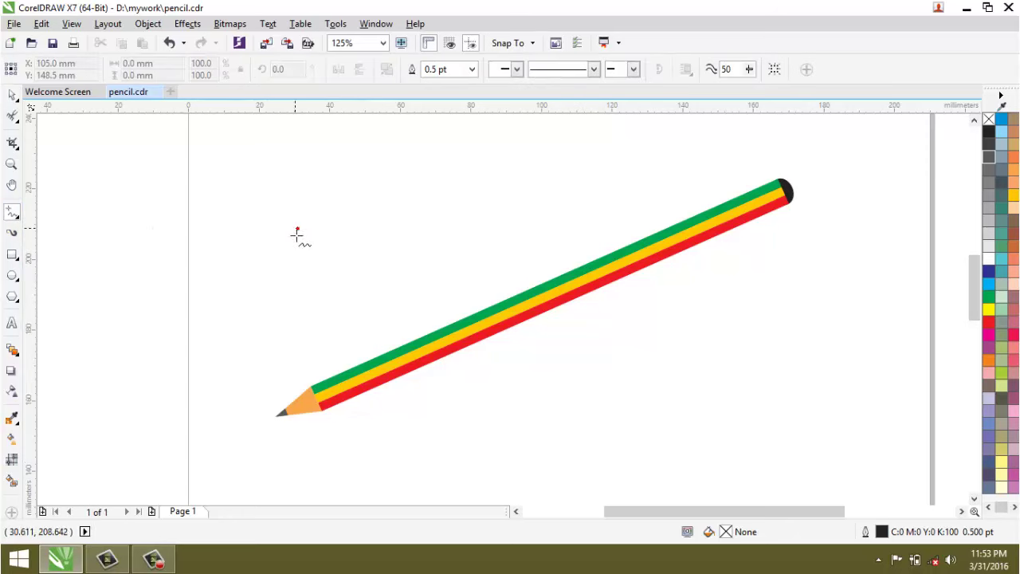
left_click(276, 207)
left_click(277, 241)
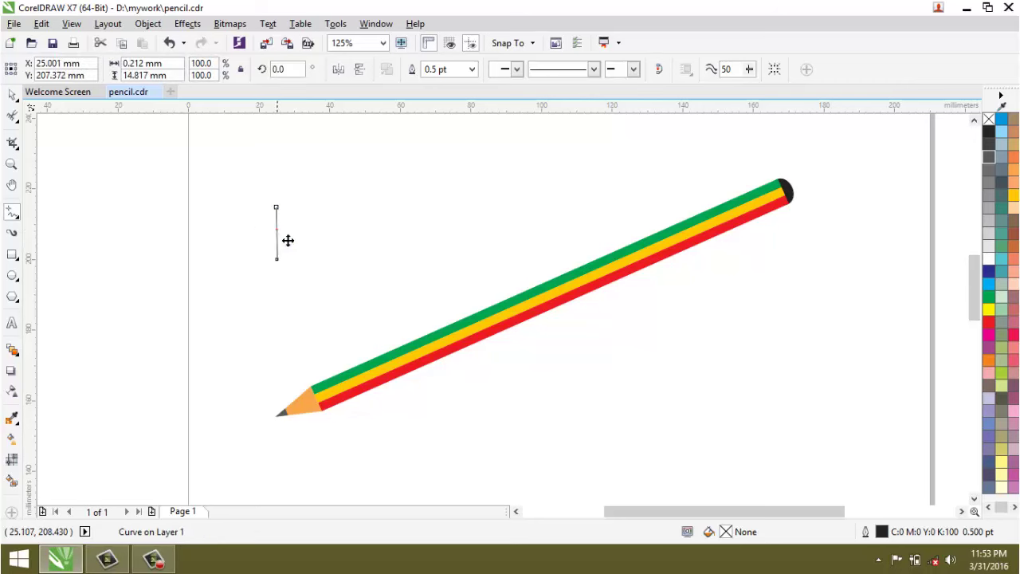
left_click_drag(278, 230, 291, 231)
left_click(303, 233)
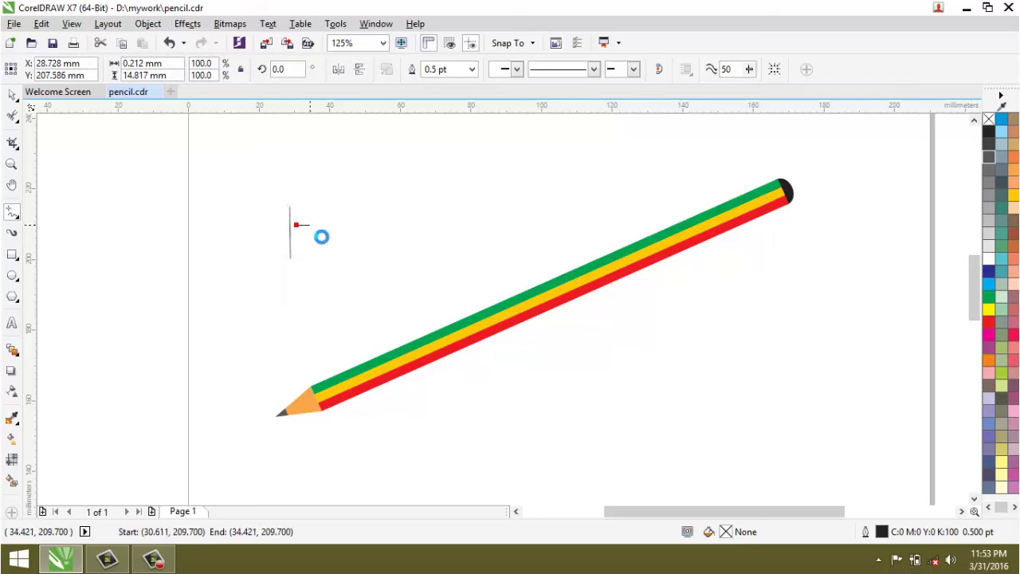
left_click(316, 233)
left_click(324, 213)
left_click(326, 255)
Handwrite the letters e, l, l and o freehand after the H to complete the word Hello
left_click(345, 235)
left_click_drag(345, 235, 355, 250)
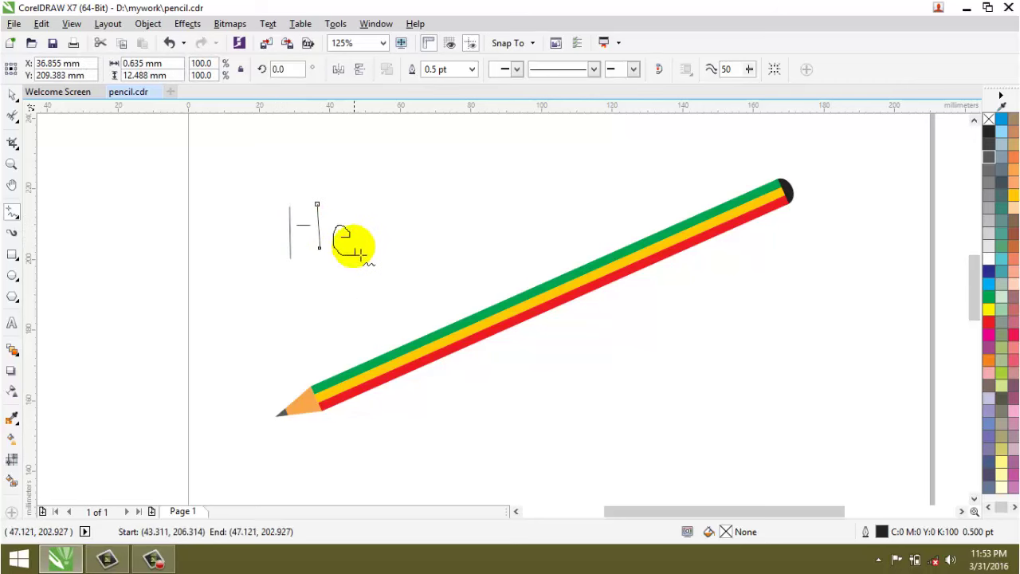
left_click(368, 206)
left_click(381, 273)
left_click(392, 200)
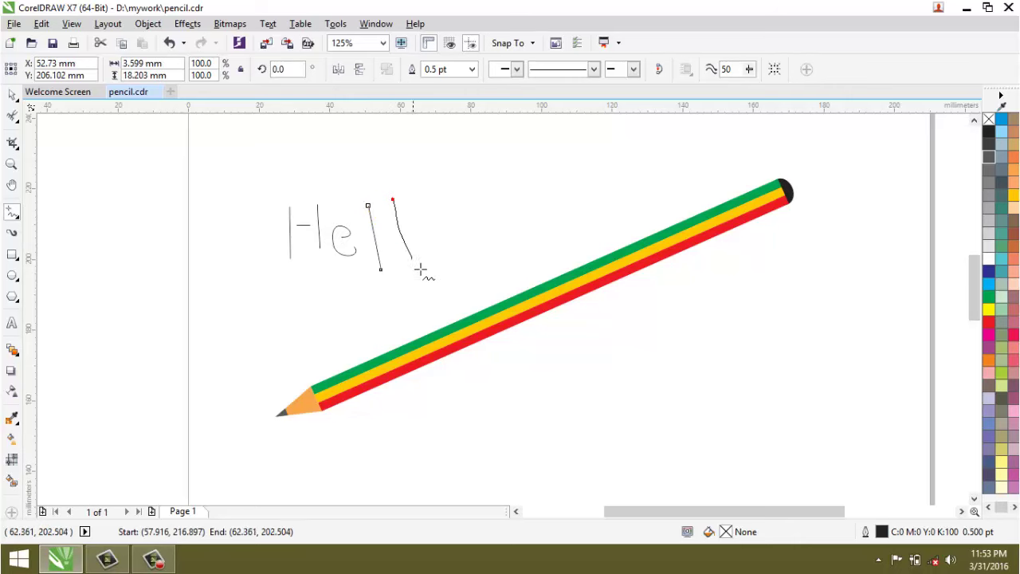
left_click(413, 260)
mouse_move(468, 218)
left_mouse_down()
mouse_move(483, 245)
mouse_move(452, 215)
left_mouse_up()
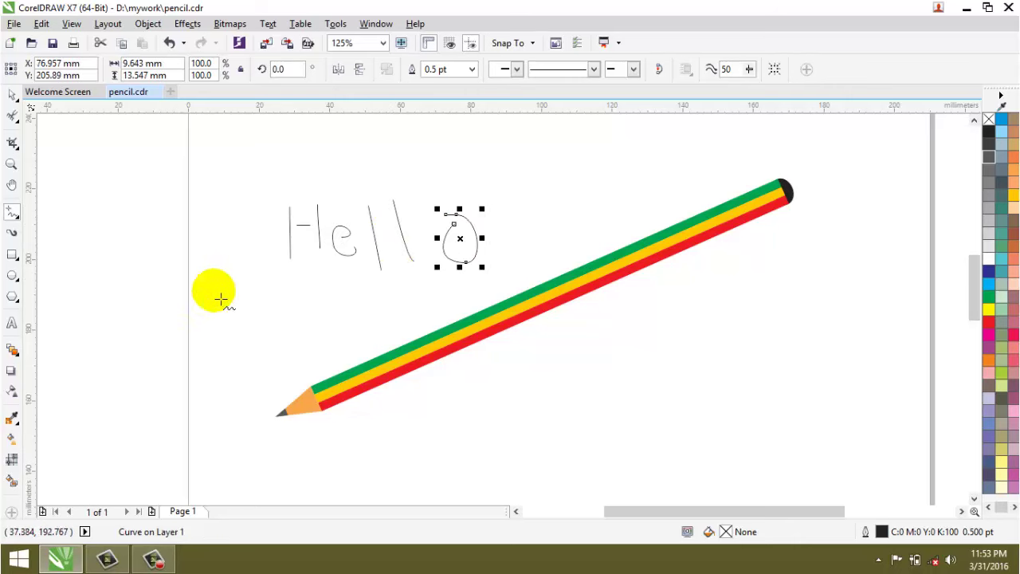
Move the pencil group so its lead touches the lower right of the handwritten o, as if writing it
left_click(534, 307)
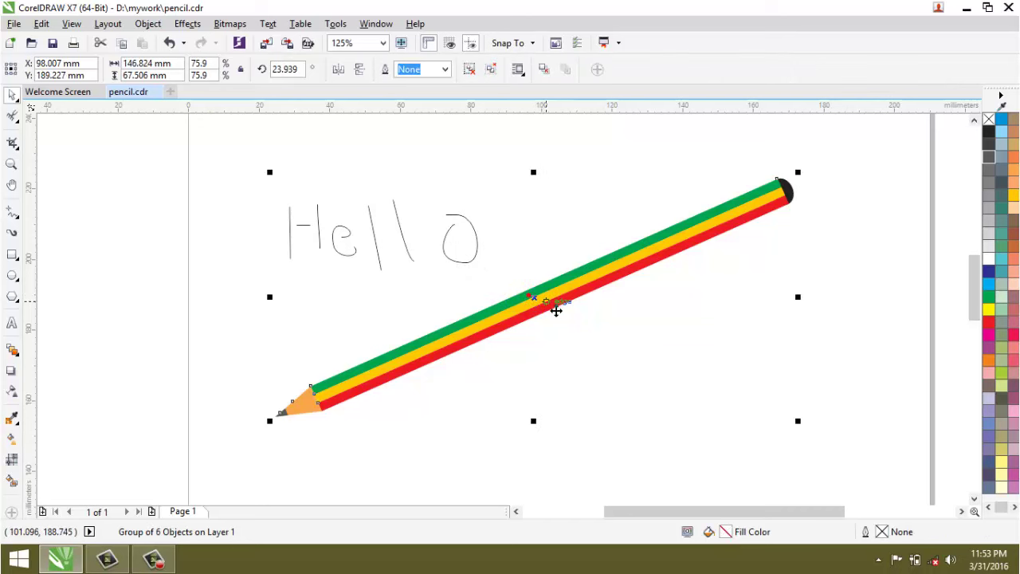
mouse_move(544, 311)
left_mouse_down()
mouse_move(647, 254)
mouse_move(644, 243)
left_mouse_up()
scroll(377, 267, "down", 2)
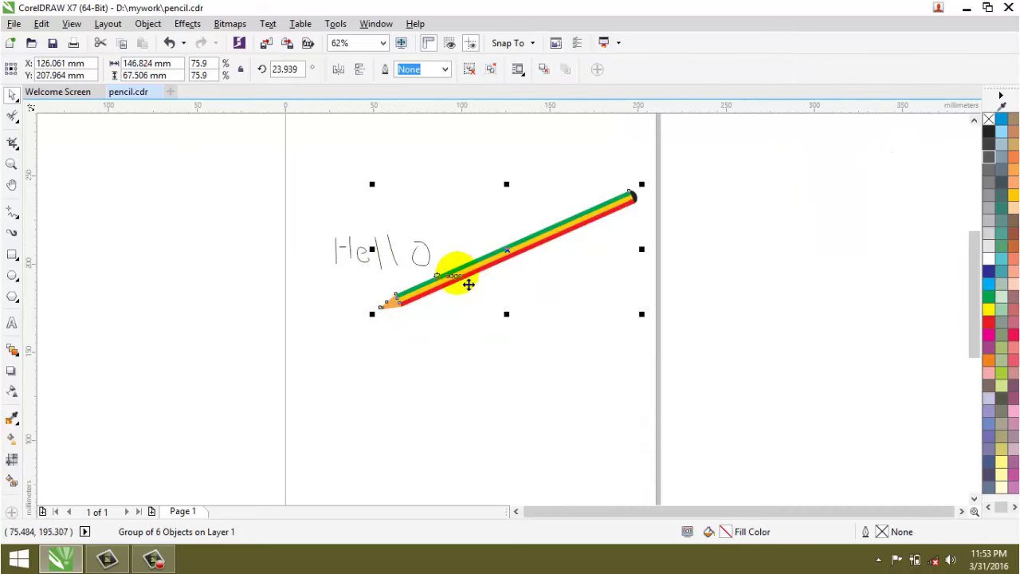
left_click_drag(499, 273, 546, 230)
left_click(592, 212)
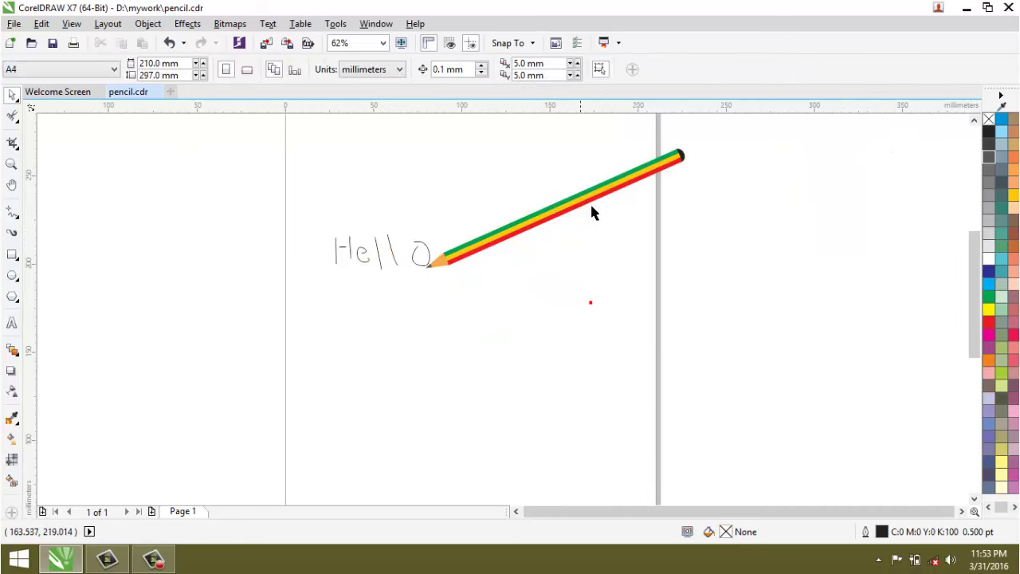
scroll(605, 148, "up", 2)
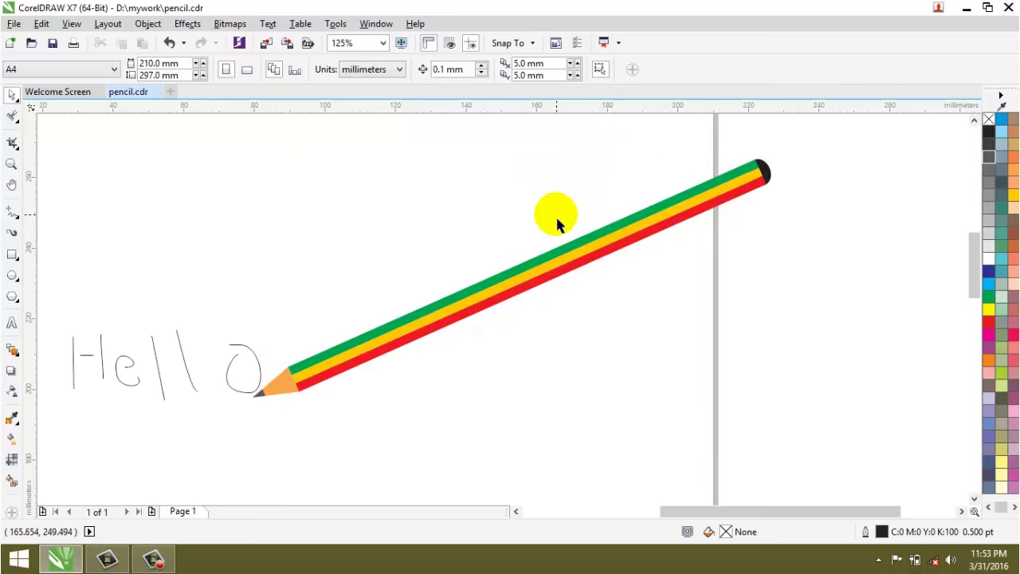